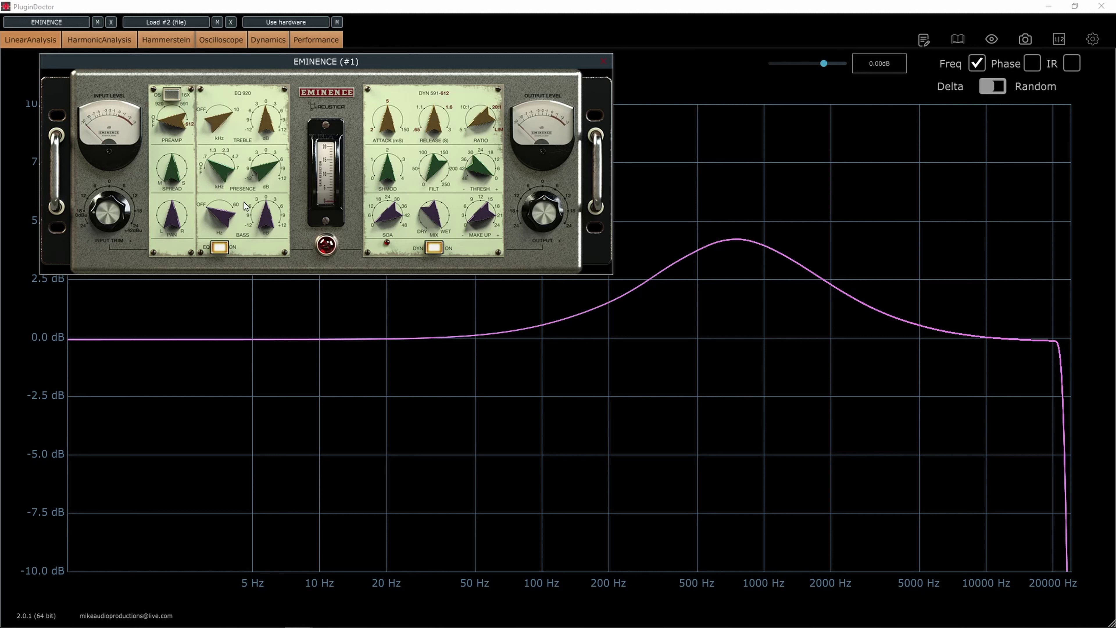
- Sweep the EQ's Presence gain to examine its response curve and reset the gain to 0 dB
left_click_drag(261, 164, 282, 283)
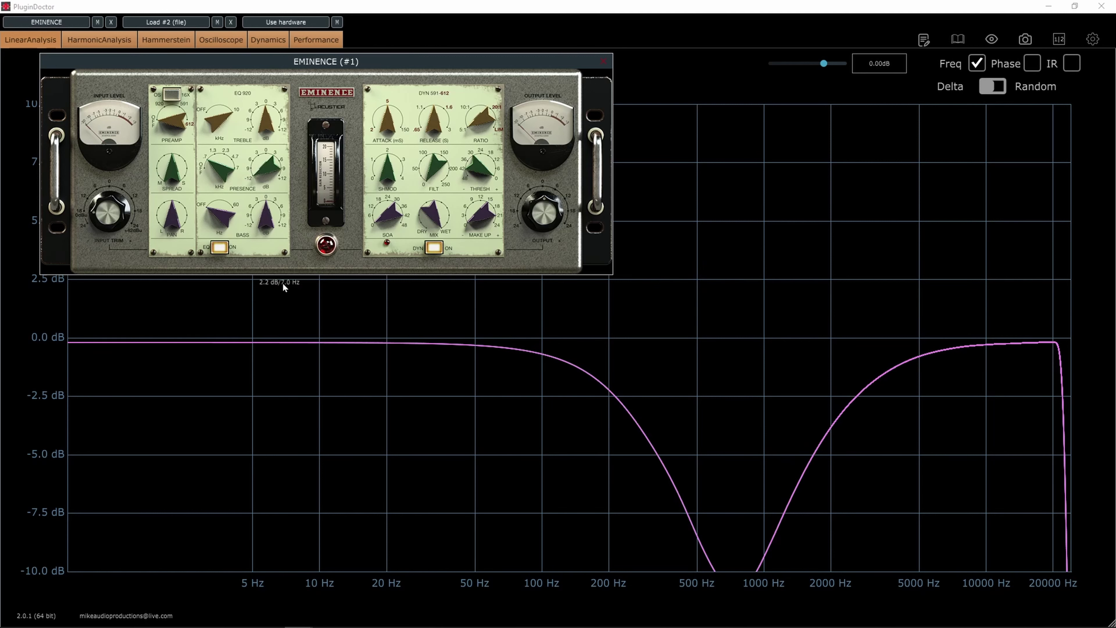
double_click(268, 160)
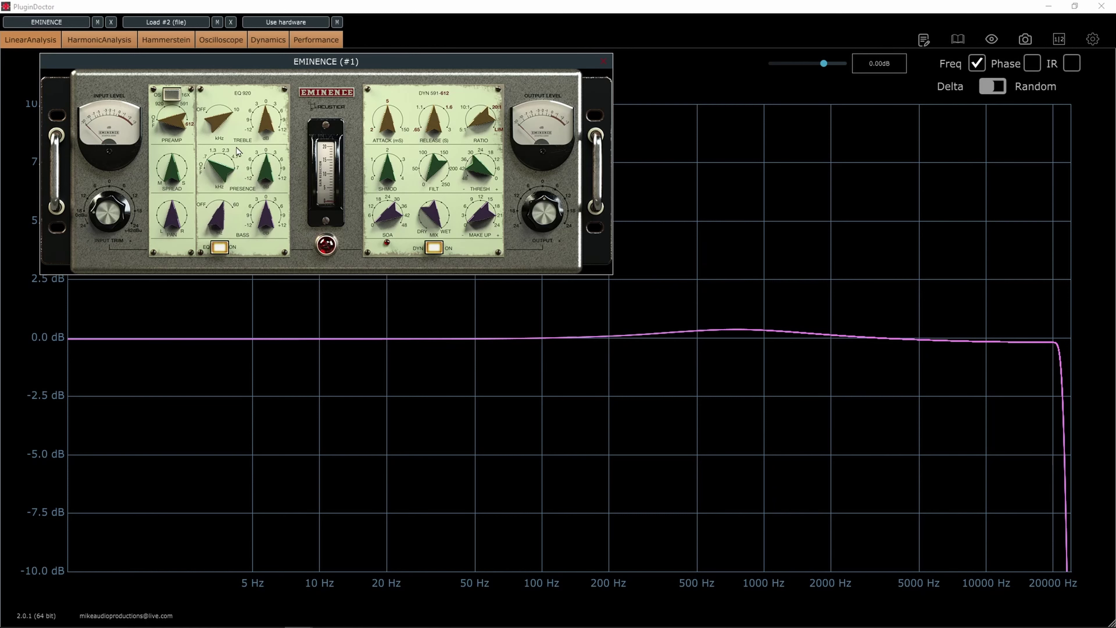
- Boost the EQ's Bass gain and toggle oversampling to examine the low-frequency response with the curve uncovered
left_click_drag(259, 216, 263, 203)
left_click_drag(354, 65, 711, 373)
left_click_drag(620, 523, 621, 520)
left_click(523, 398)
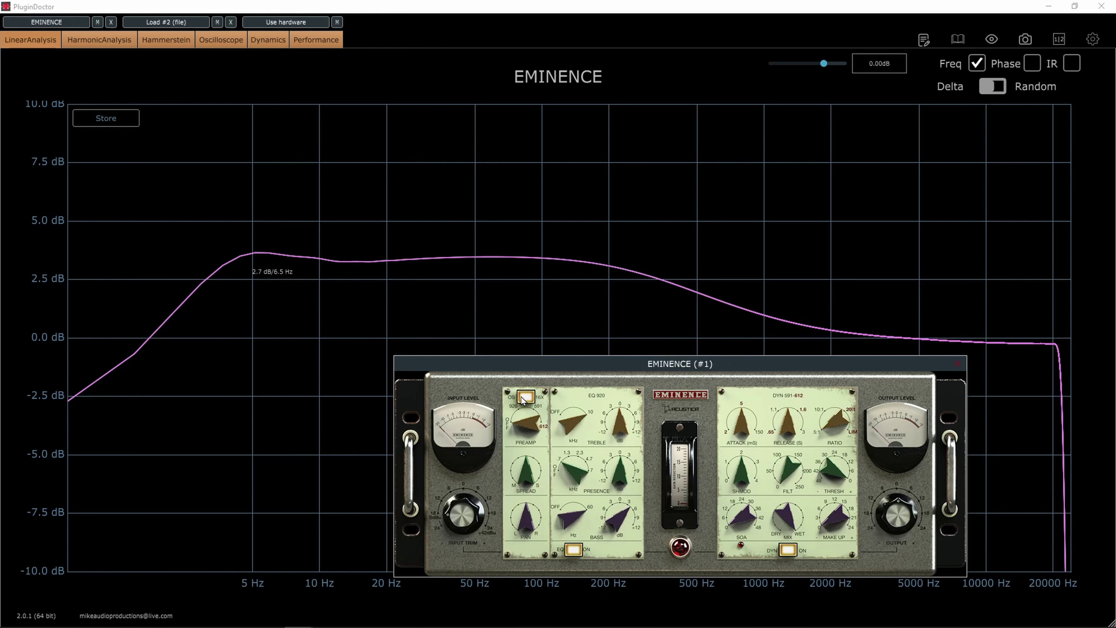
left_click_drag(625, 523, 617, 513)
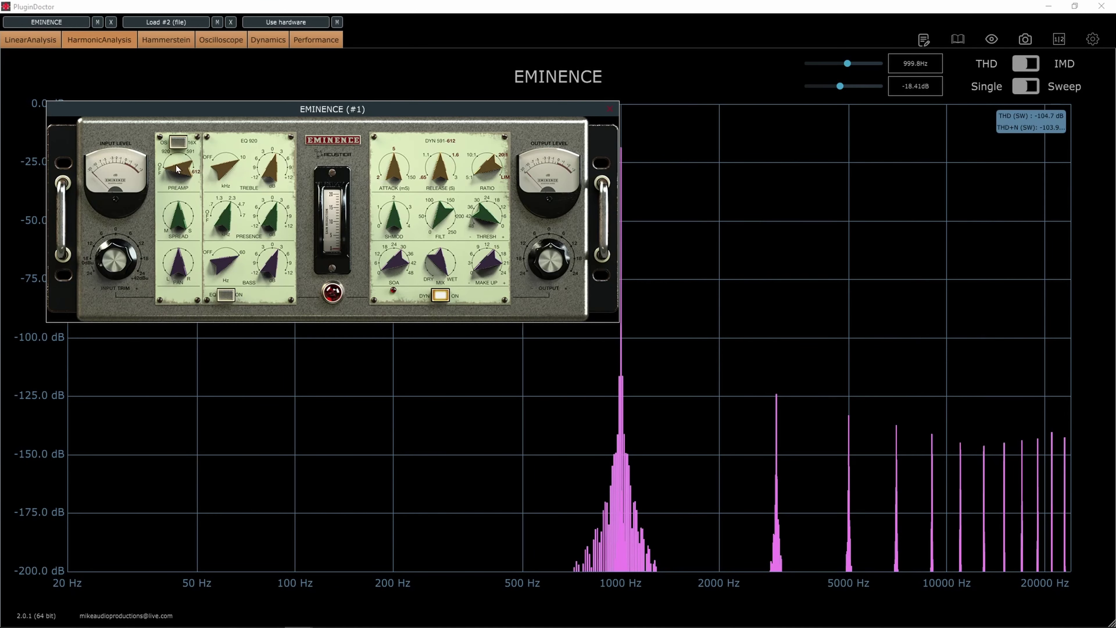
- Switch the preamp model and back to compare its harmonic distortion
left_click_drag(180, 140, 186, 154)
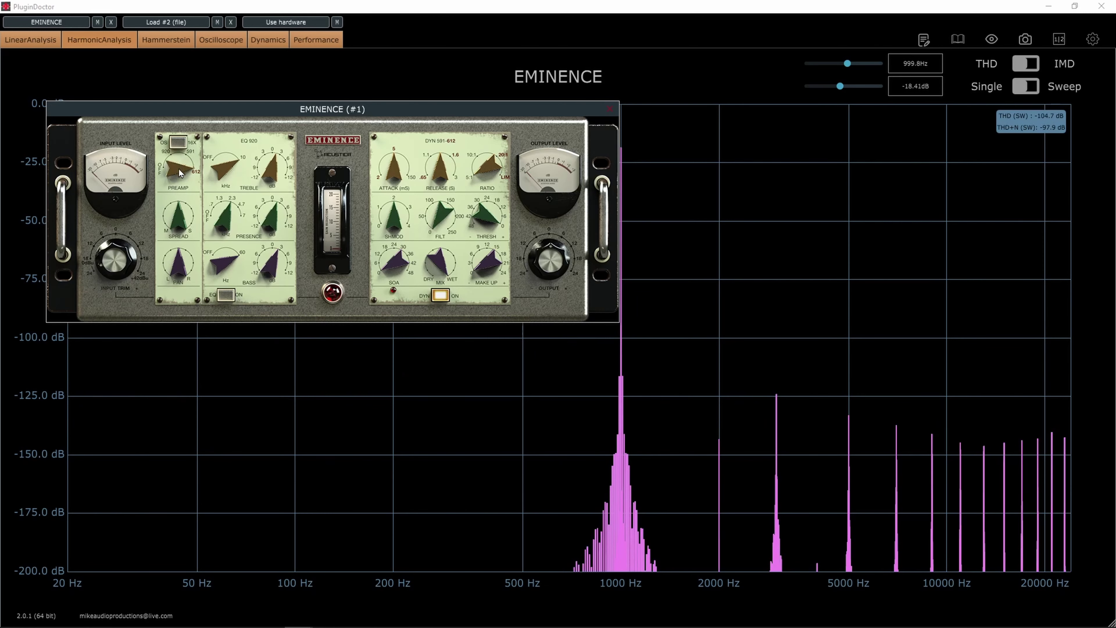
left_click_drag(178, 174, 179, 159)
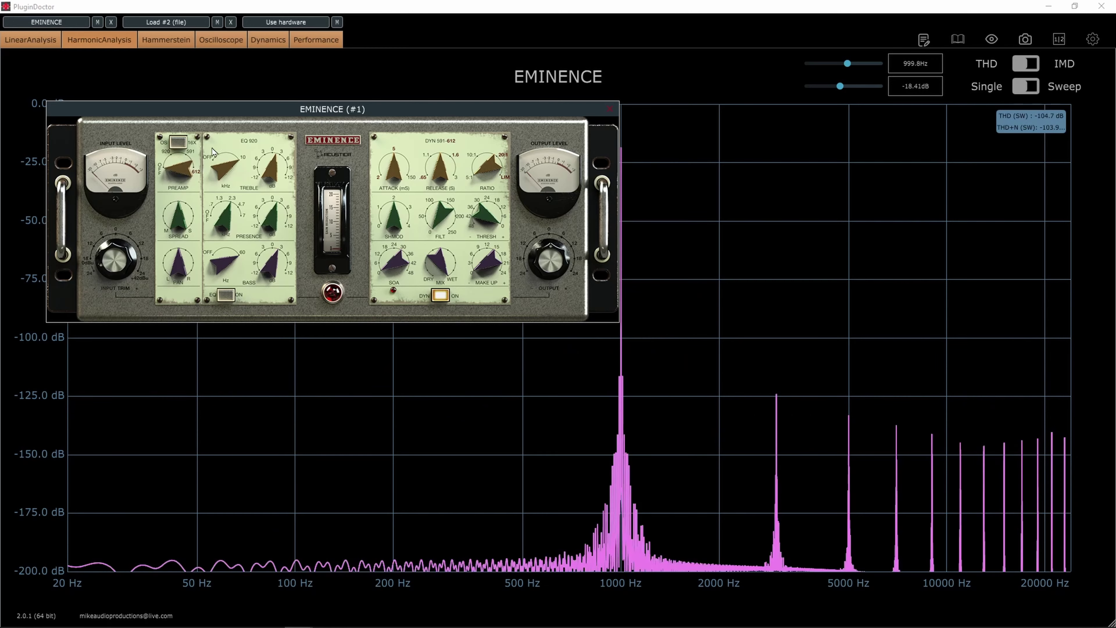
- Return to the linear frequency analysis and turn on the EMINENCE EQ section
left_click_drag(173, 109, 146, 152)
left_click(48, 39)
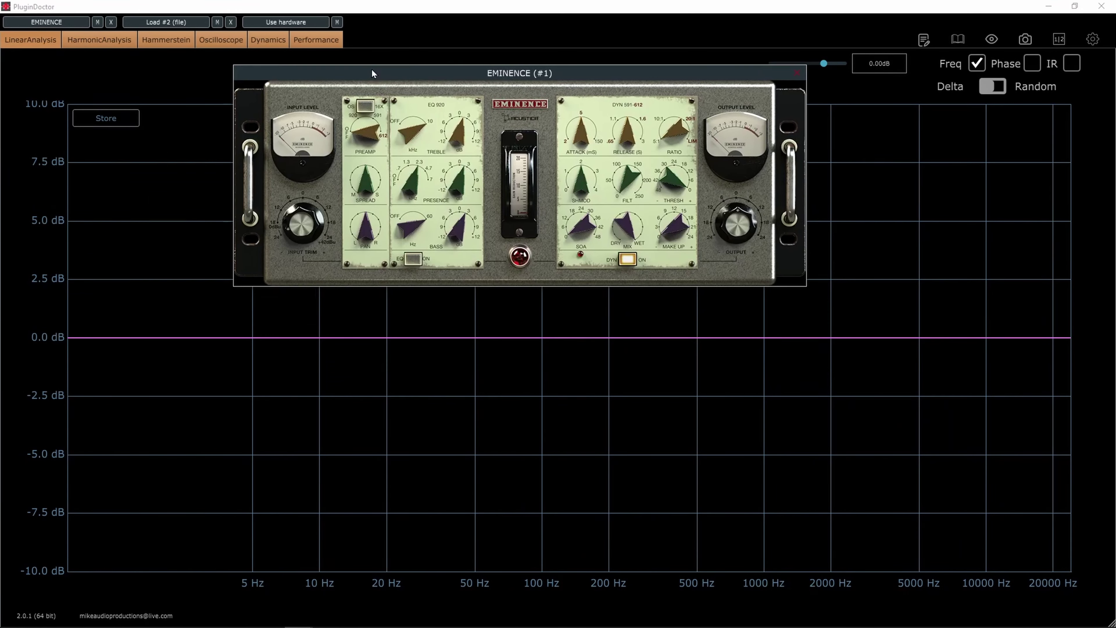
left_click_drag(372, 67, 363, 73)
left_click(406, 263)
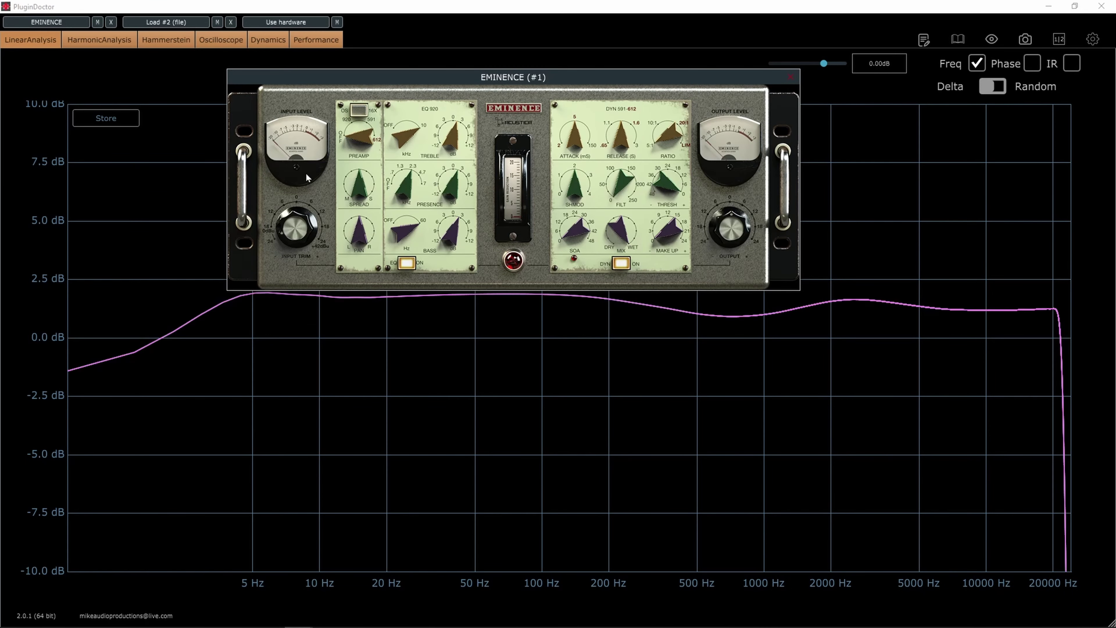
- Cycle the preamp through its models, including 920 and 591, to compare their frequency responses
mouse_move(359, 143)
left_mouse_down()
mouse_move(364, 114)
mouse_move(360, 139)
left_mouse_up()
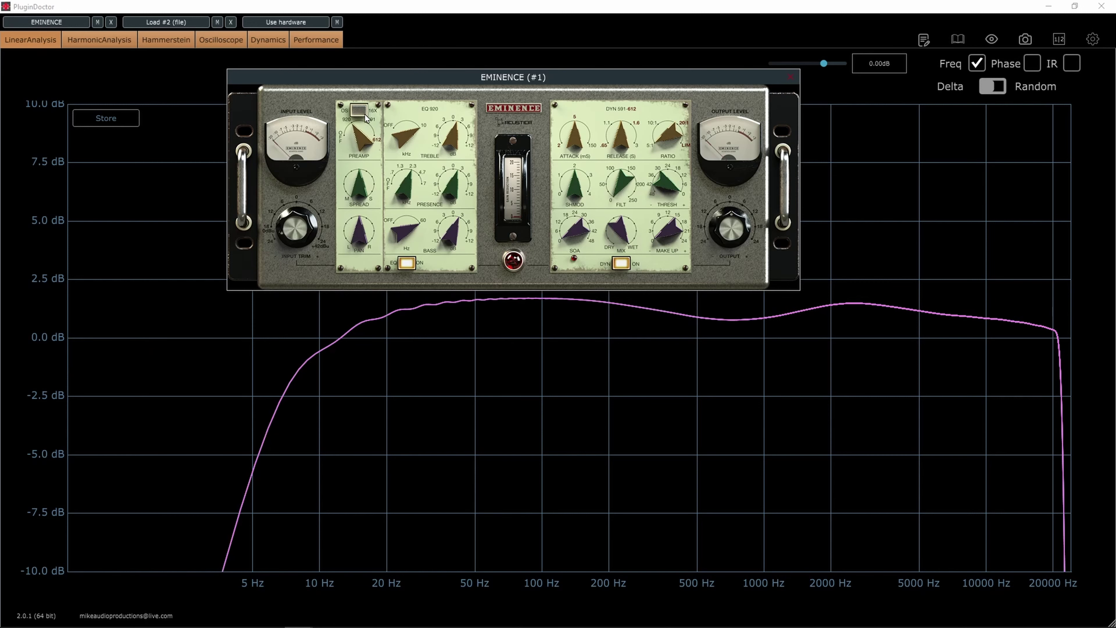
left_click(360, 131)
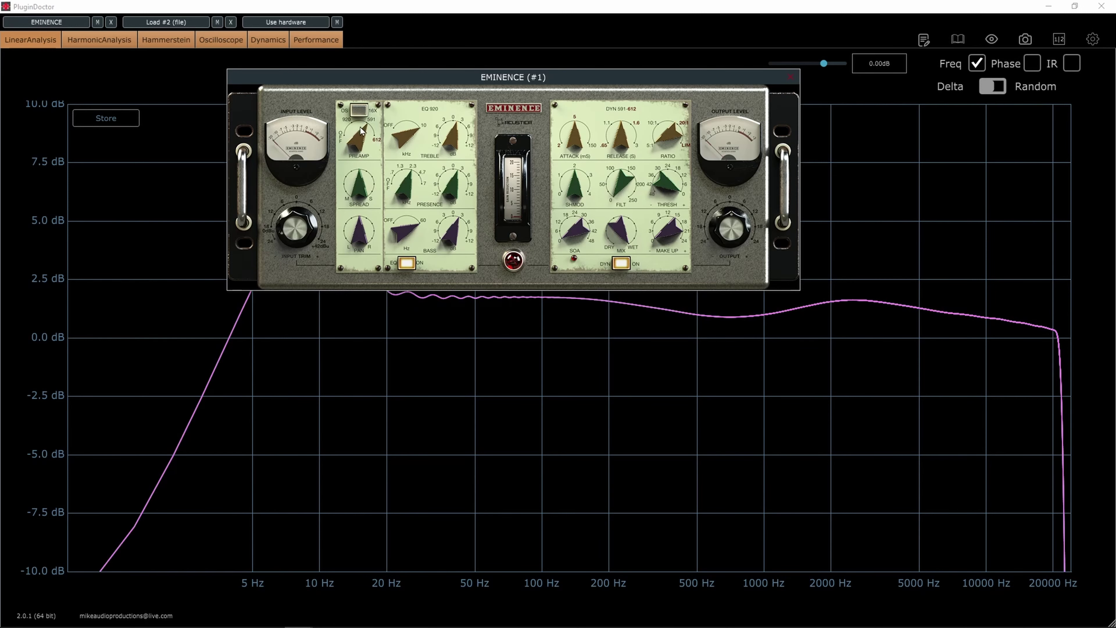
left_click_drag(430, 78, 506, 353)
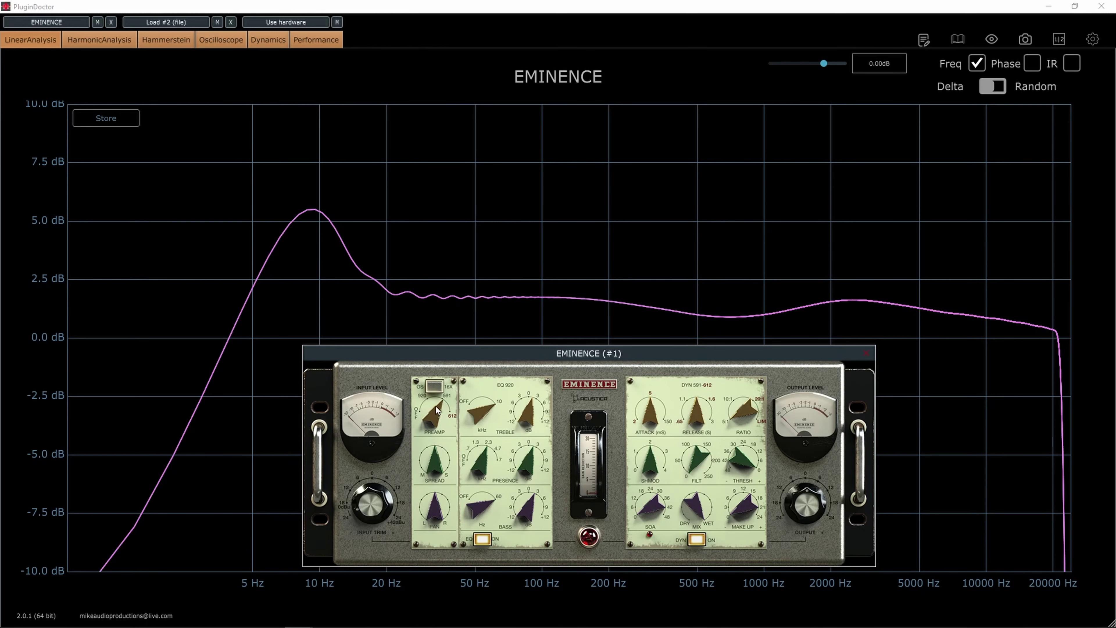
left_click_drag(434, 409, 430, 432)
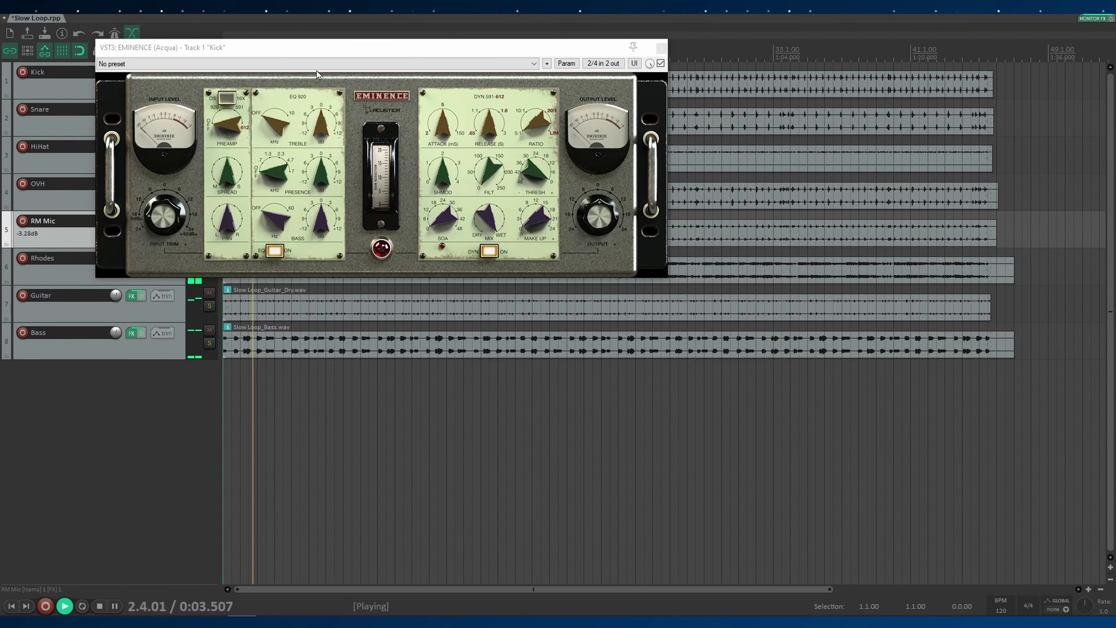
- On the Kick track's EMINENCE plugin, select the 920 preamp and boost the treble at 10 kHz
left_click_drag(309, 48, 386, 56)
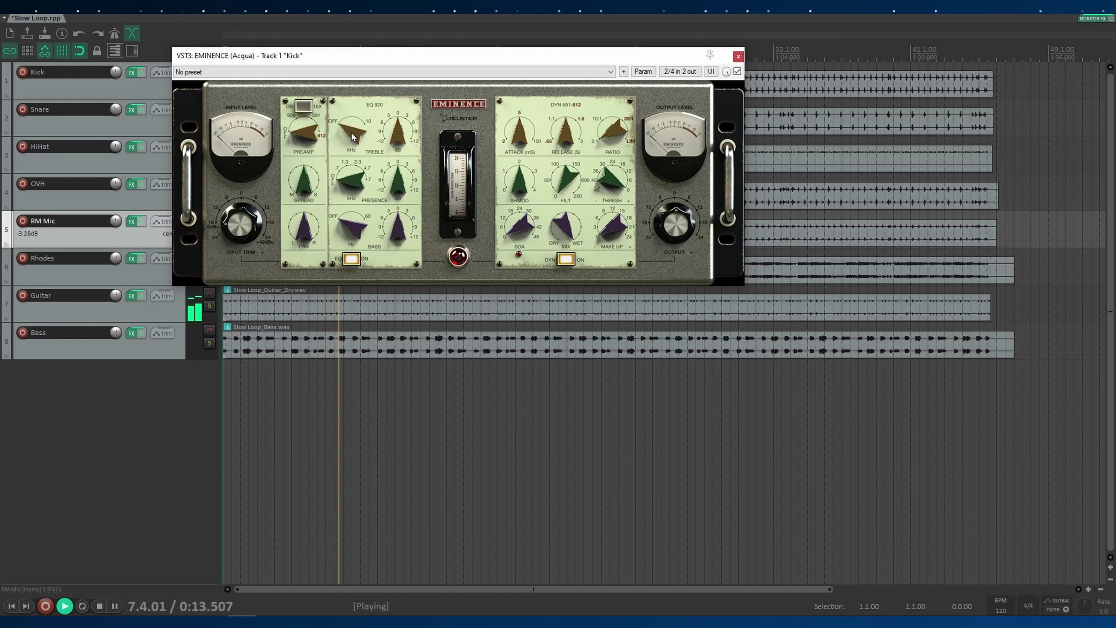
left_click_drag(352, 129, 364, 54)
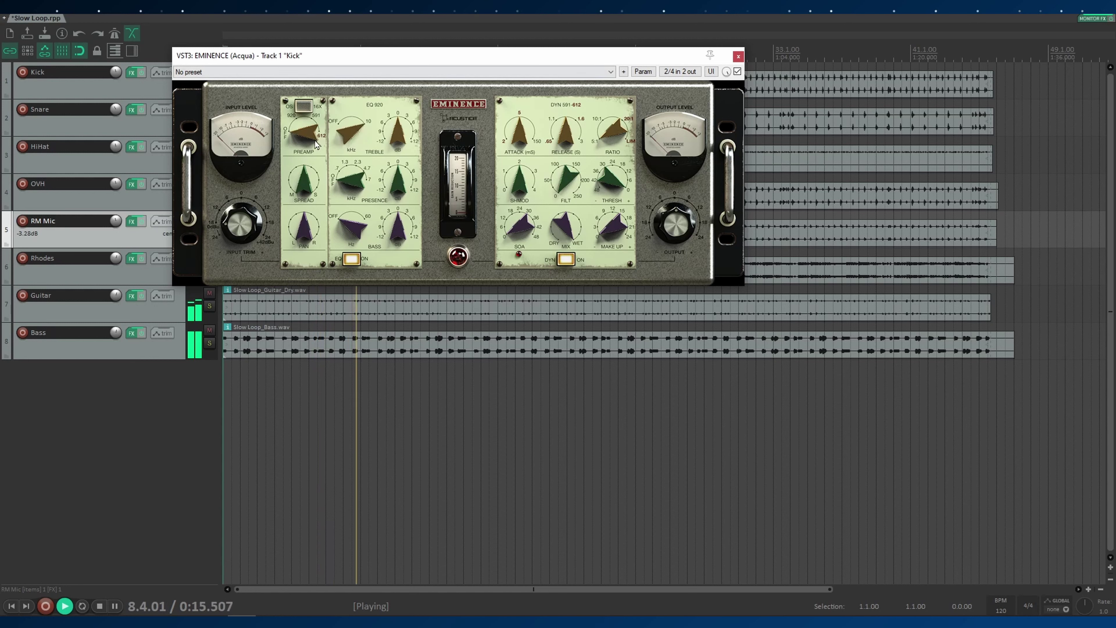
left_click_drag(306, 135, 308, 117)
left_click(310, 121)
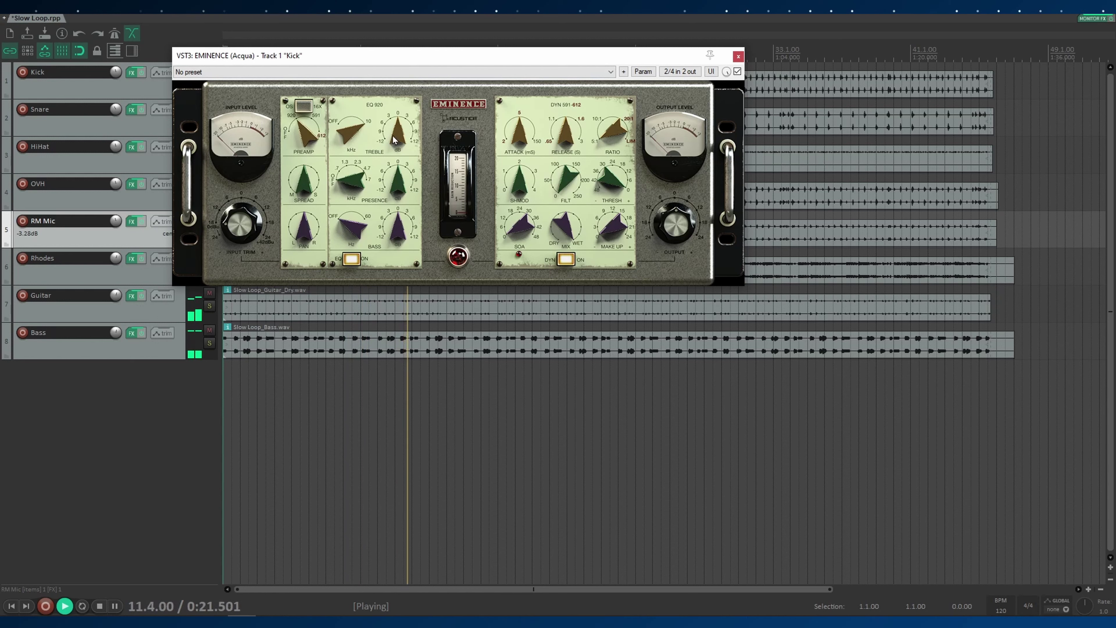
left_click_drag(396, 129, 393, 168)
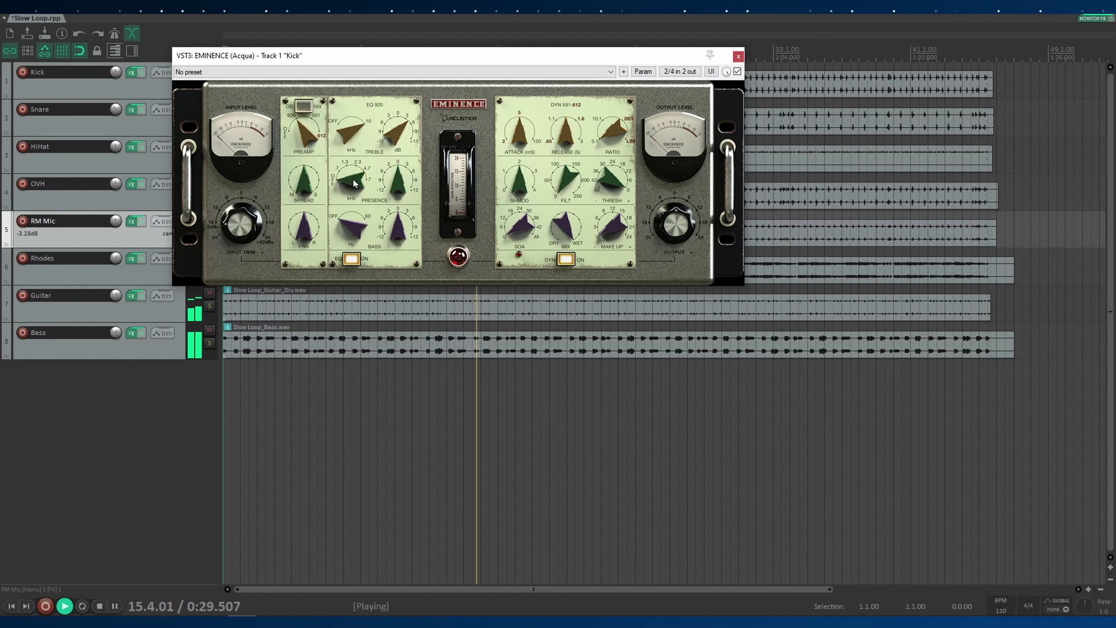
- Set the Kick EQ's presence frequency to 2.3 kHz and cut its presence gain slightly
left_click_drag(341, 183, 363, 125)
left_click_drag(395, 183, 404, 143)
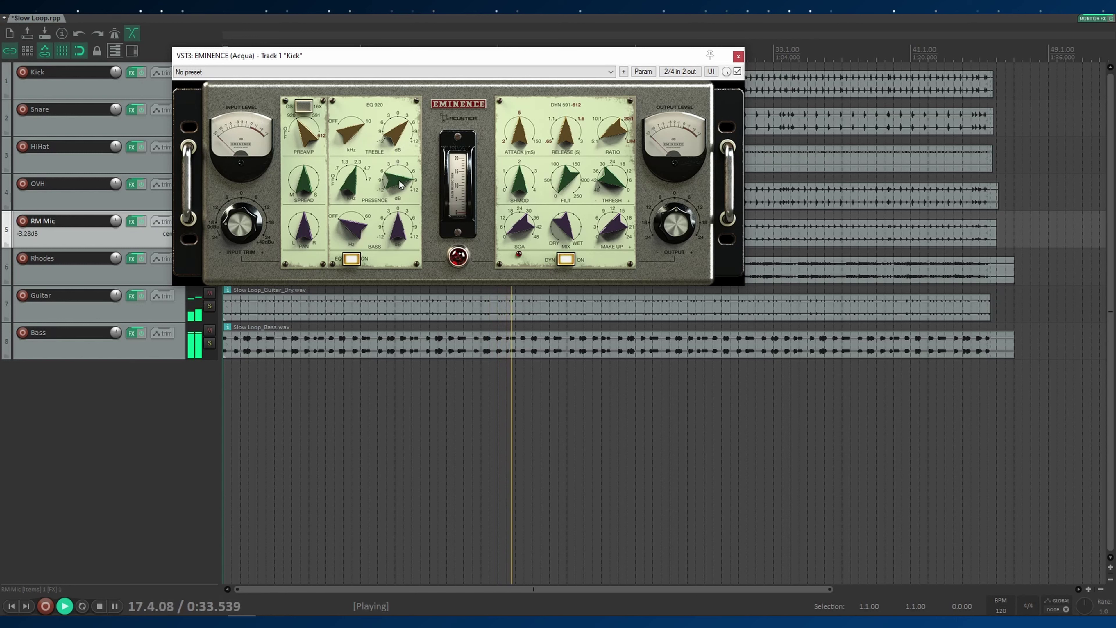
left_click_drag(400, 185, 395, 170)
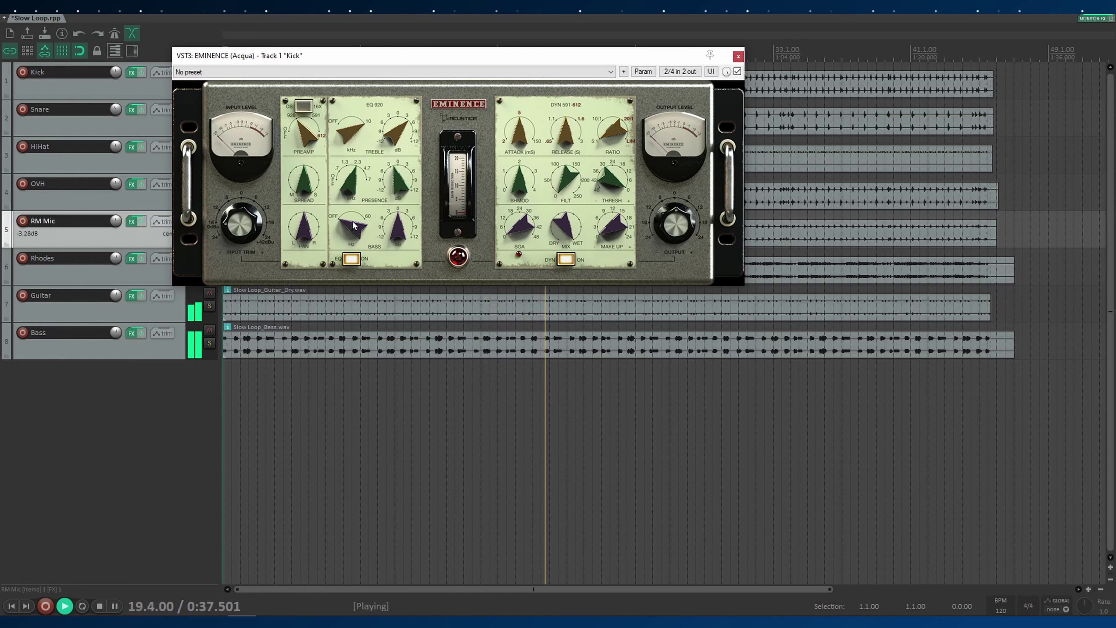
- Set the Kick EQ's bass frequency to 60 Hz and fine-tune a small bass boost by ear
left_click_drag(353, 222, 353, 196)
left_click_drag(395, 242, 402, 203)
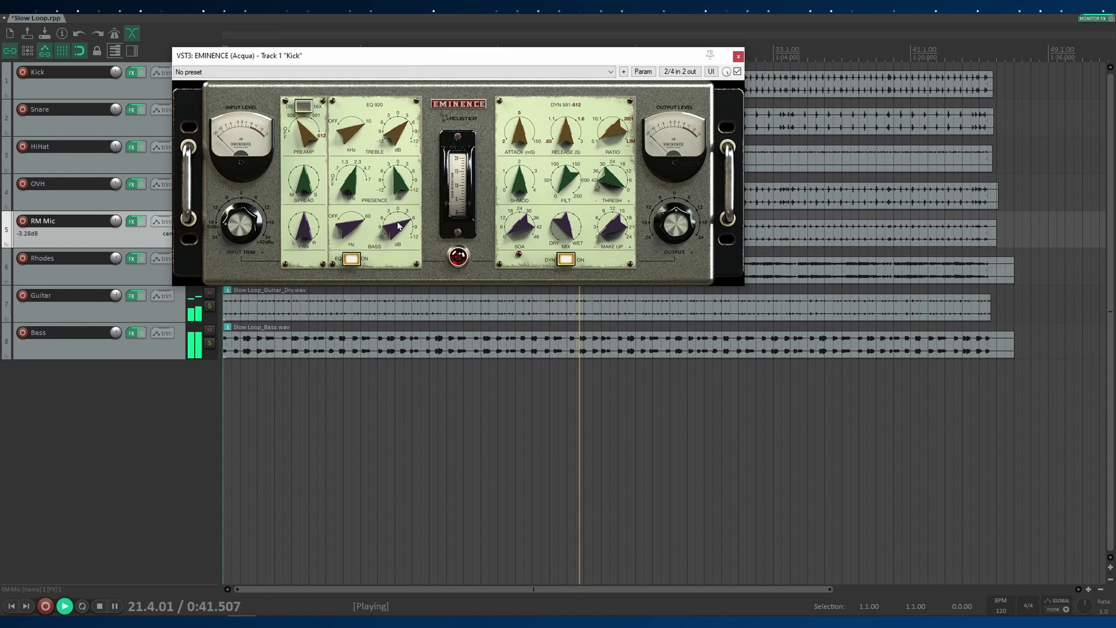
left_click_drag(398, 225, 398, 241)
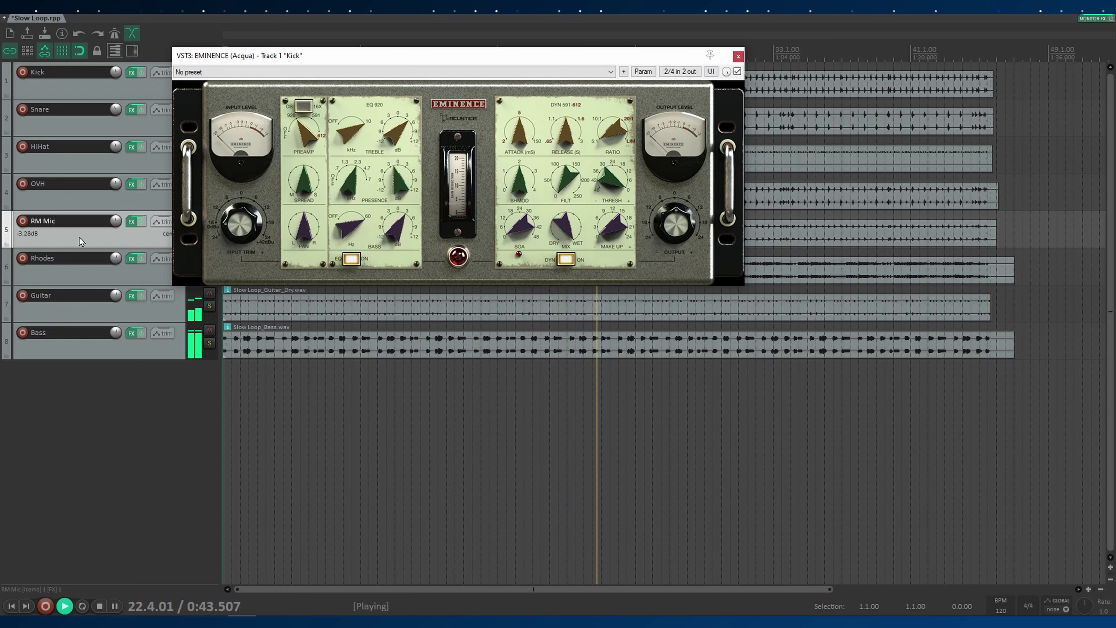
left_click(397, 227)
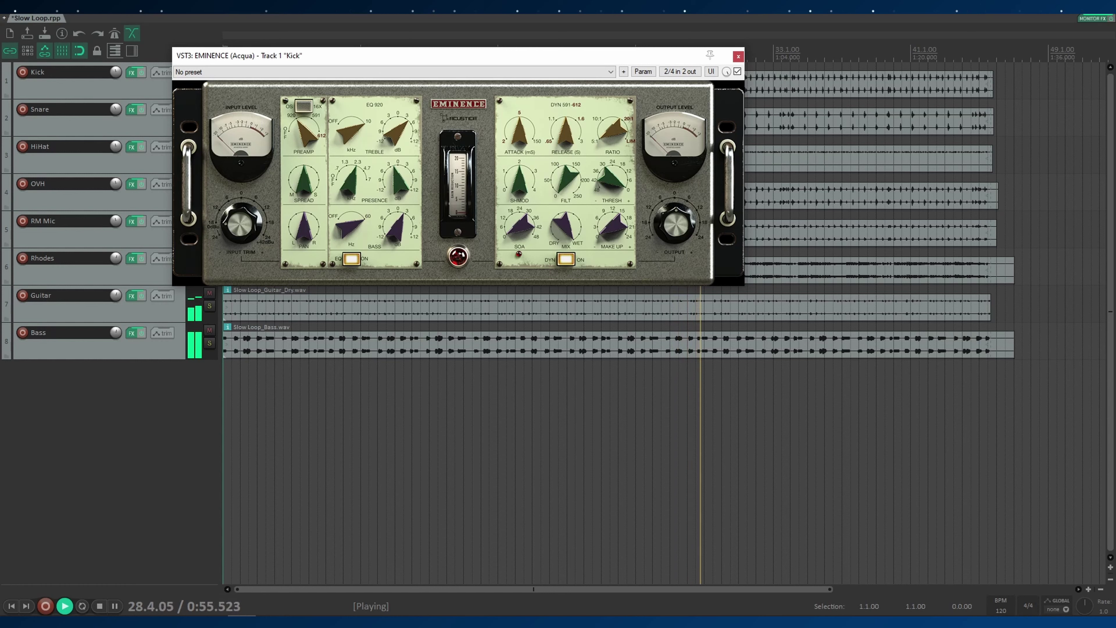
key("F6")
mouse_move(398, 233)
left_mouse_down()
mouse_move(400, 266)
mouse_move(400, 179)
mouse_move(399, 217)
left_mouse_up()
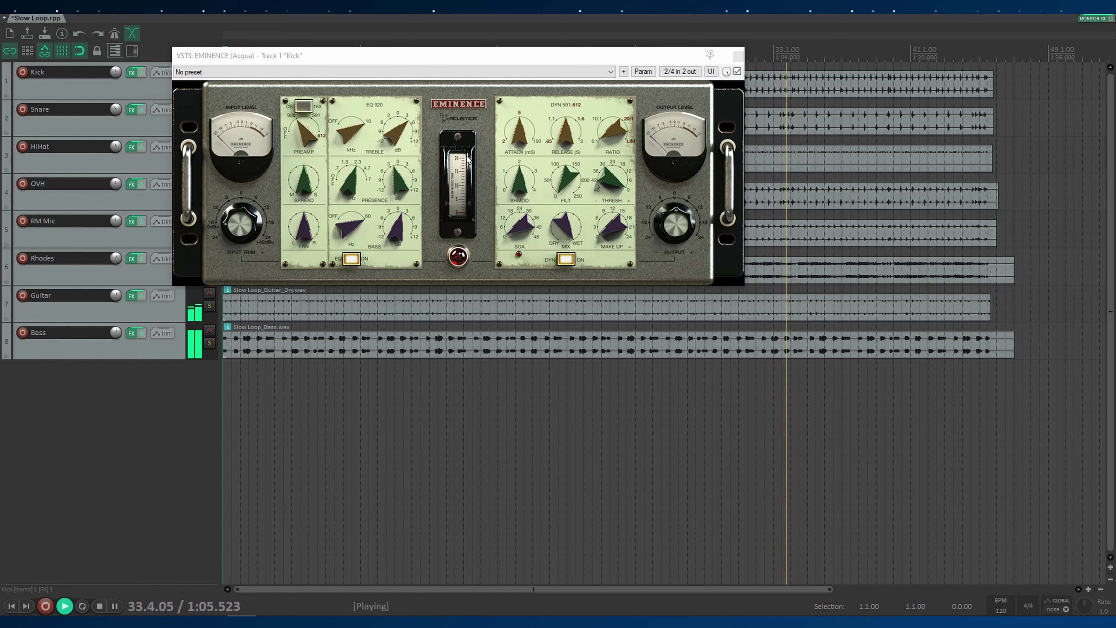
- Restart playback from the beginning and adjust the Kick compressor's attack and release
key("space")
key("space")
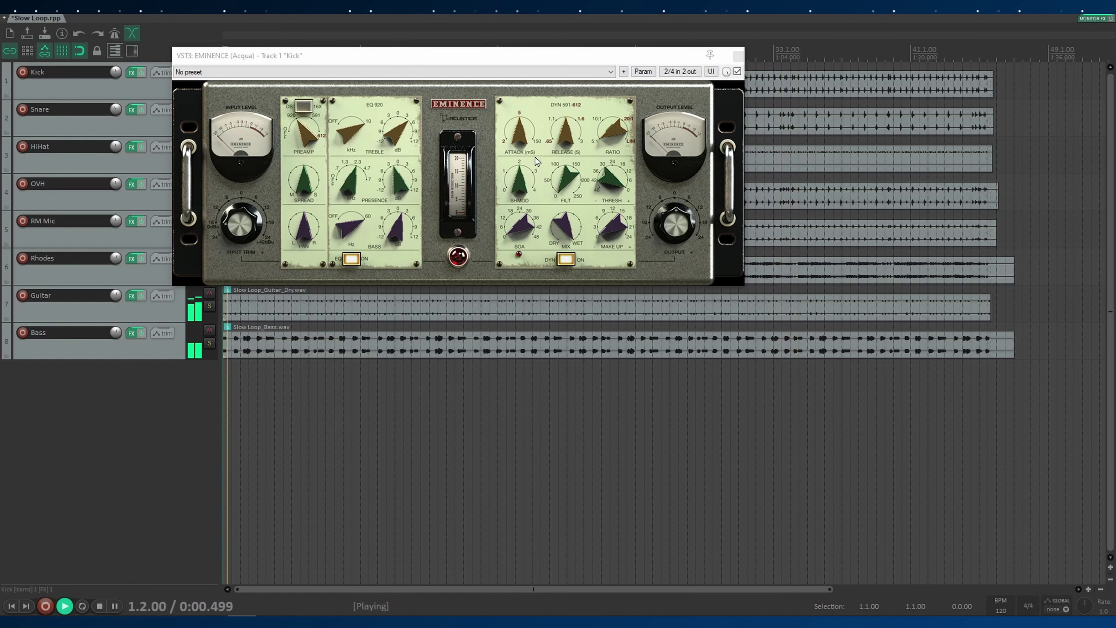
left_click(524, 135)
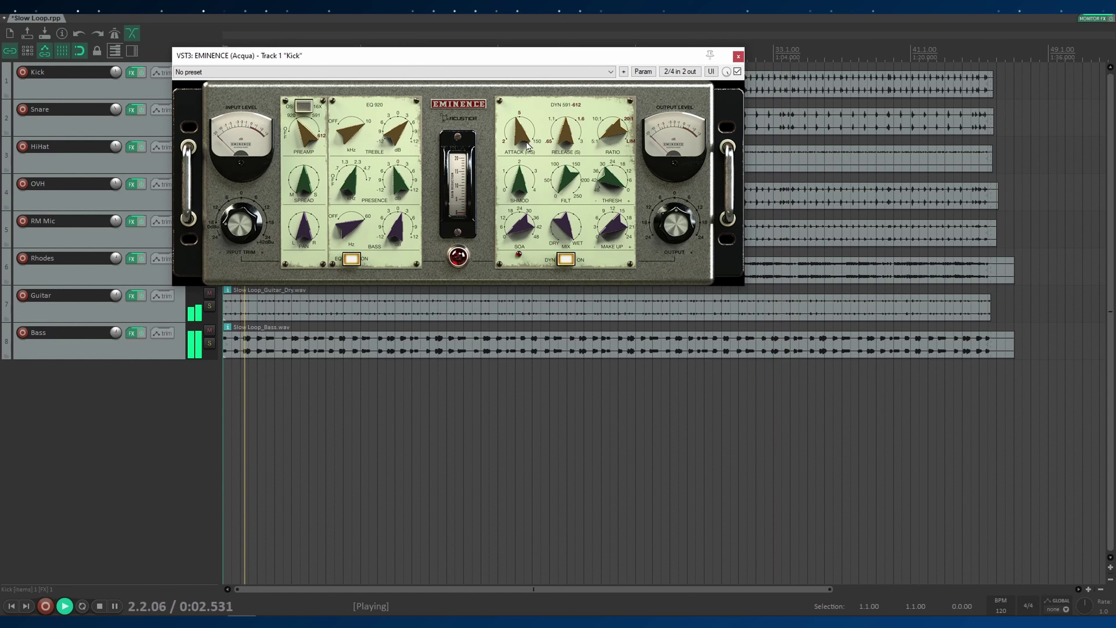
left_click_drag(526, 141, 565, 154)
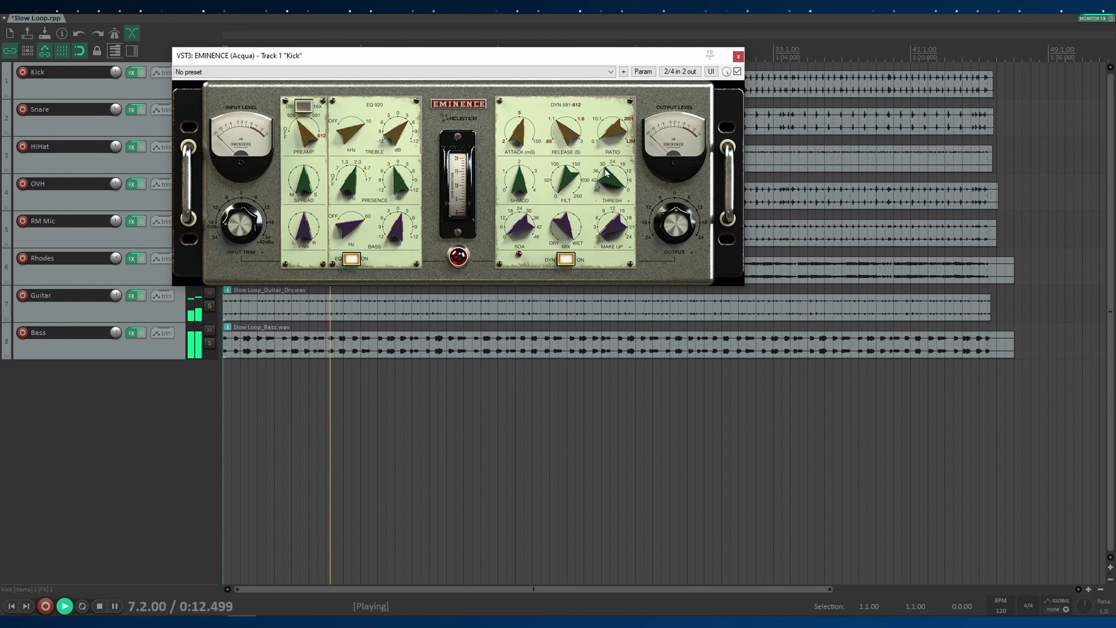
- Adjust the Kick compressor's threshold and SOA, and lengthen its release to about 1.6 s
left_click_drag(608, 182, 614, 216)
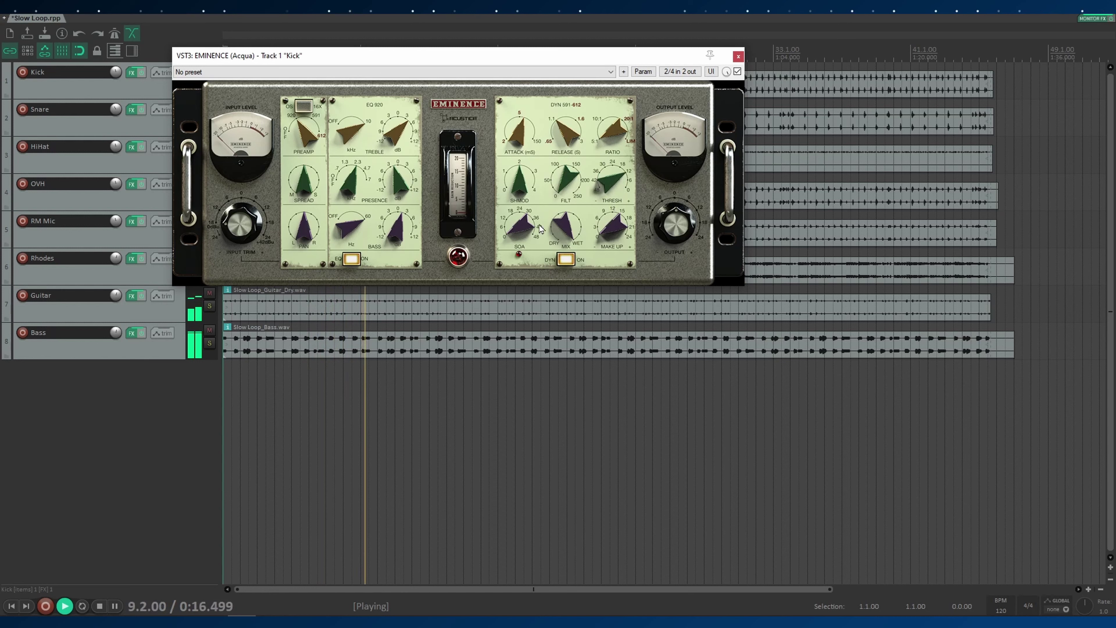
left_click_drag(528, 238, 526, 207)
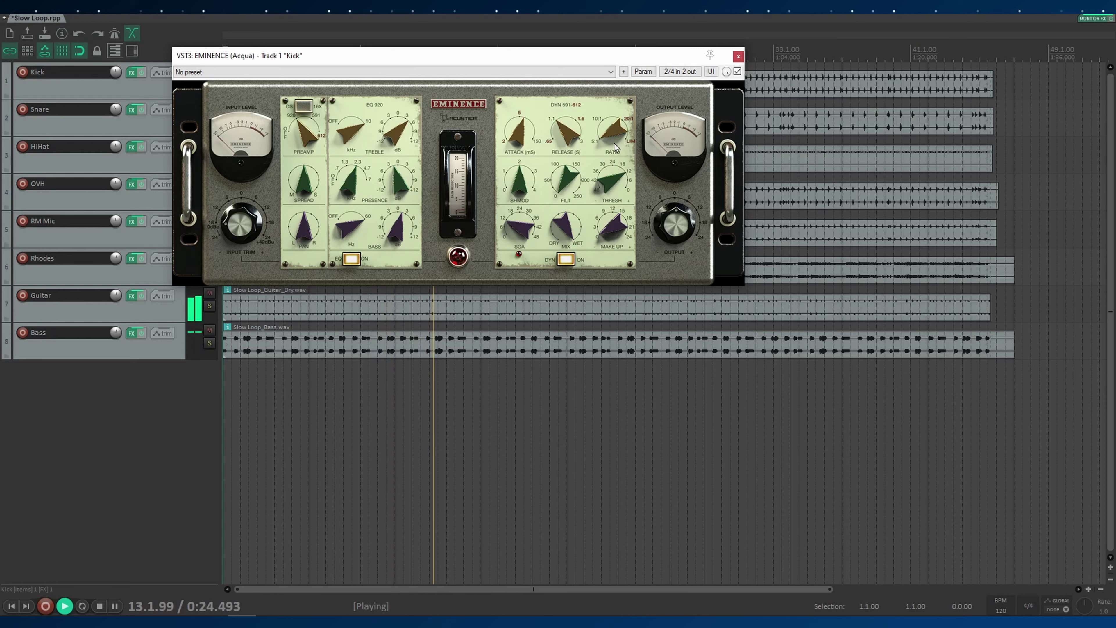
left_click_drag(567, 131, 583, 169)
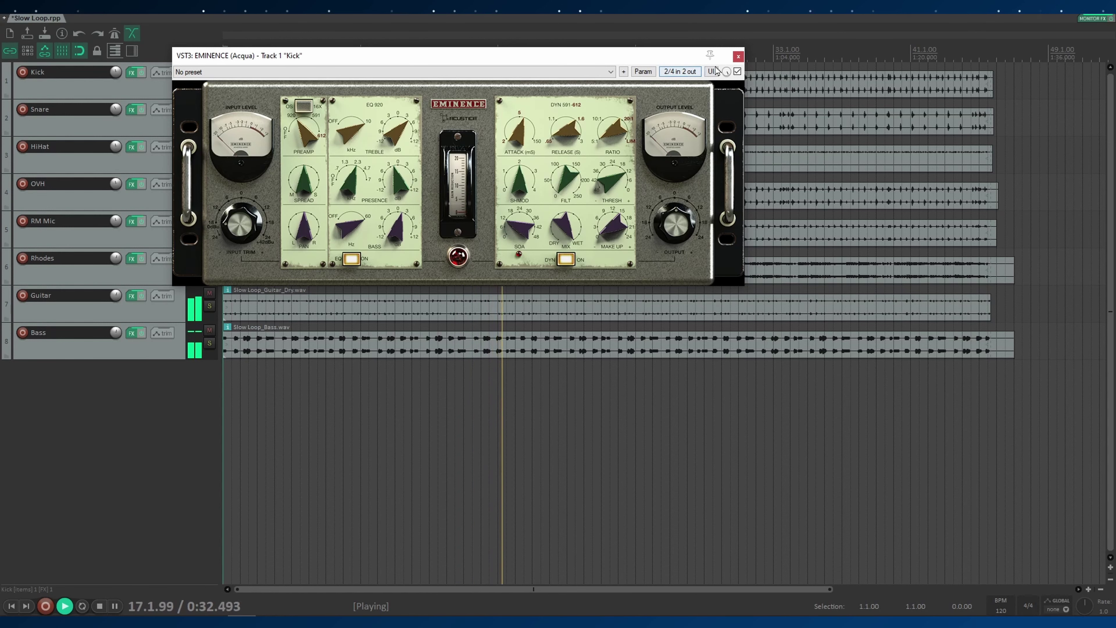
- Open the Snare track's EMINENCE plugin in place of the Kick's and adjust its compressor's attack, release, threshold, SHMOD and SOA
left_click(738, 56)
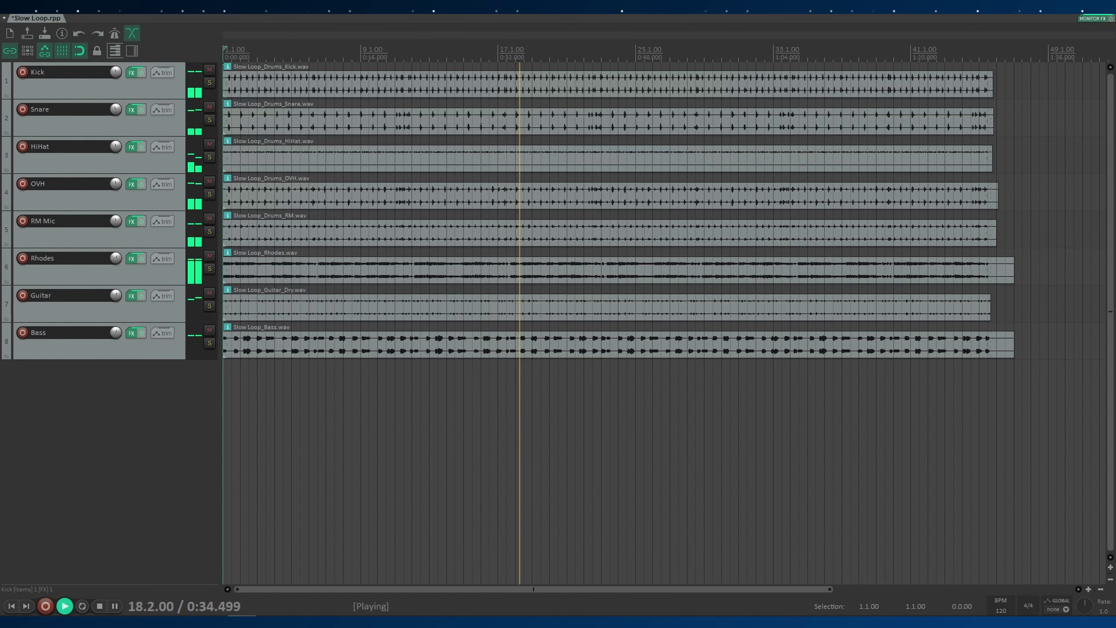
left_click(131, 110)
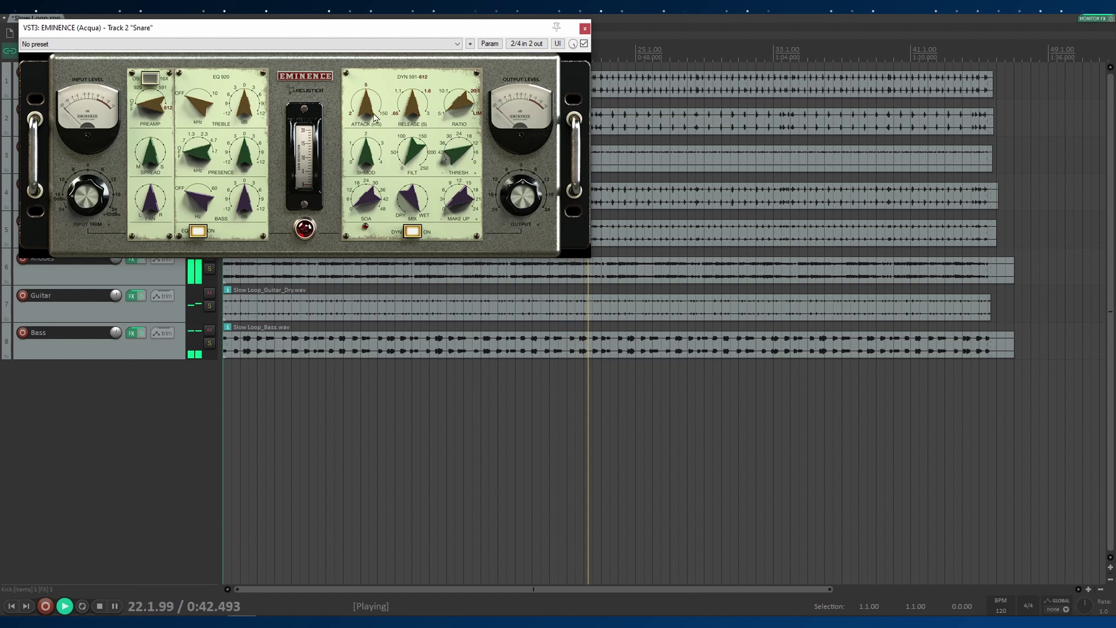
left_click_drag(412, 102, 459, 130)
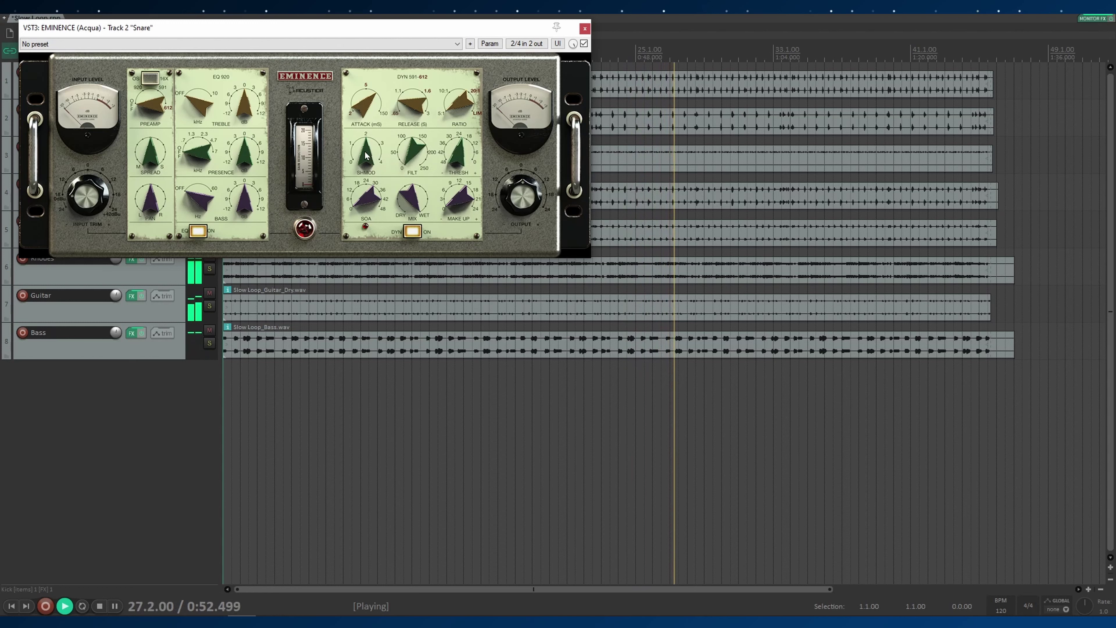
left_click_drag(367, 153, 369, 132)
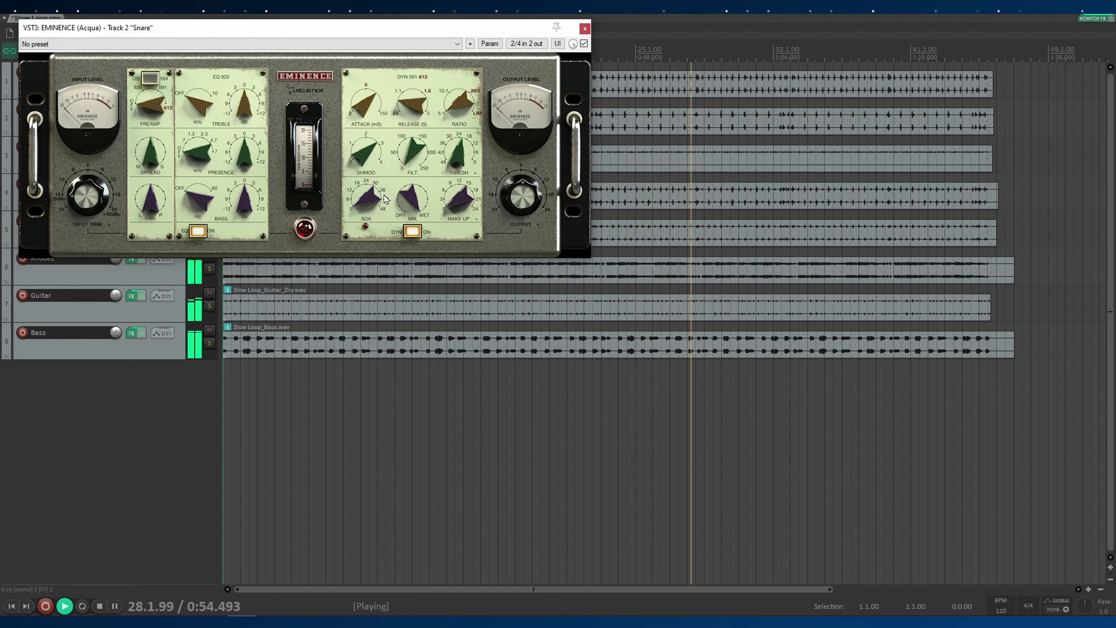
left_click_drag(370, 197, 368, 175)
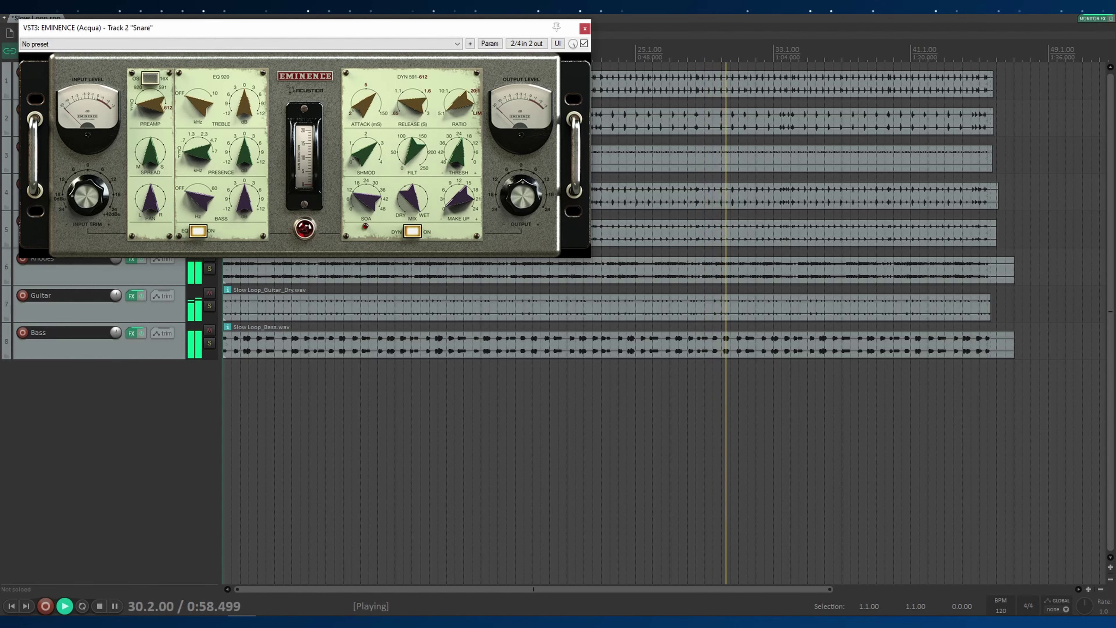
- Solo the Snare track to audition its compression, and unsolo it to hear the full mix
key("F6")
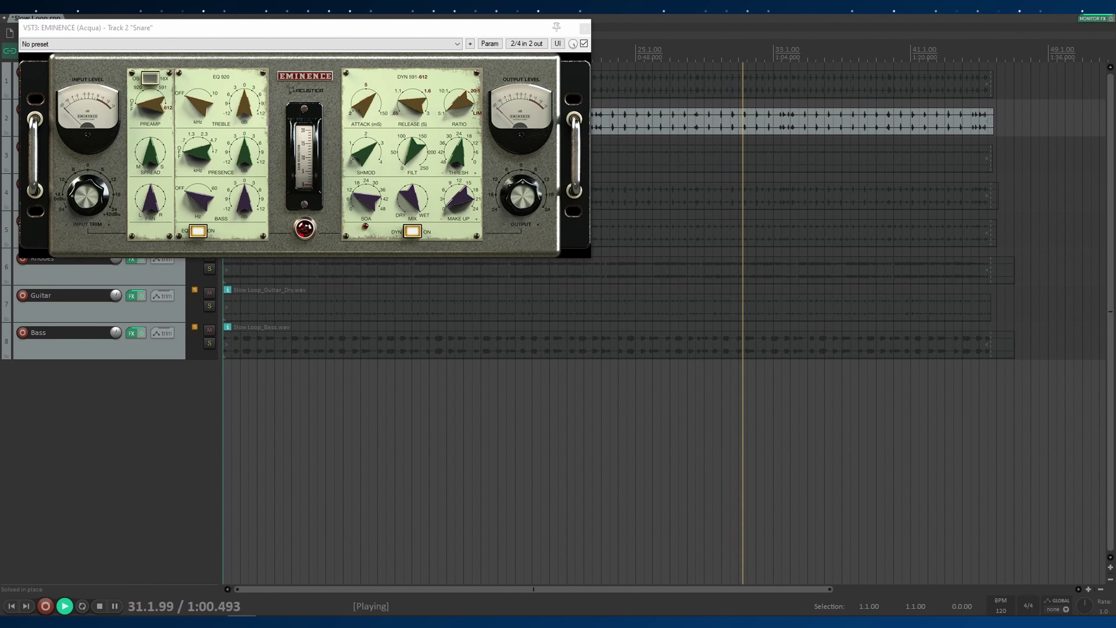
key("alt+s")
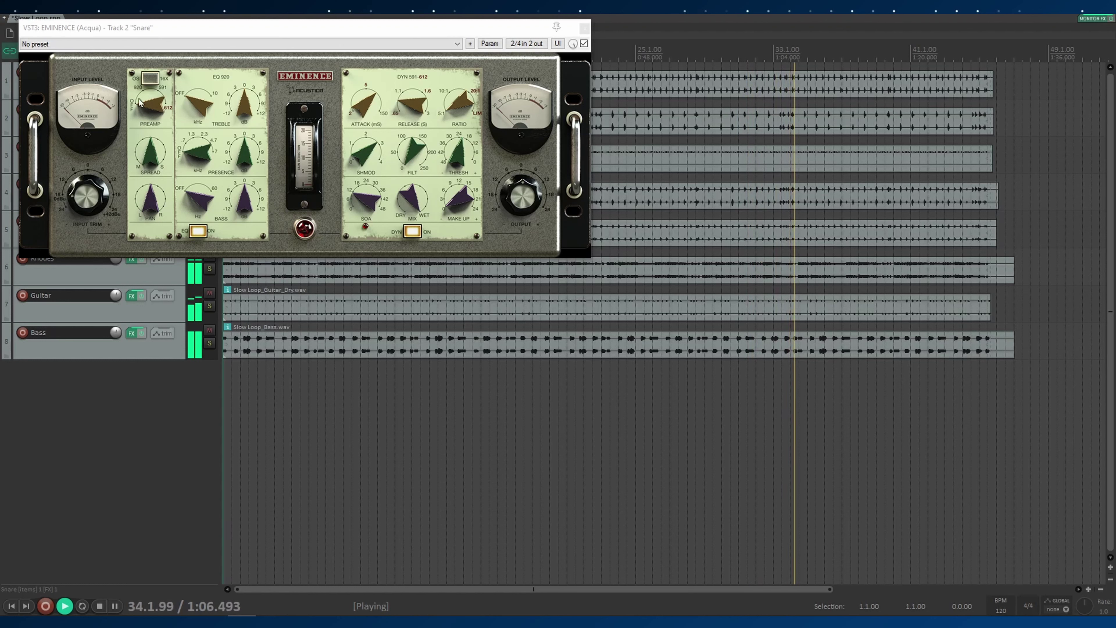
- Adjust the input trim in the Snare track's EMINENCE plugin and close the plugin
left_click(86, 197)
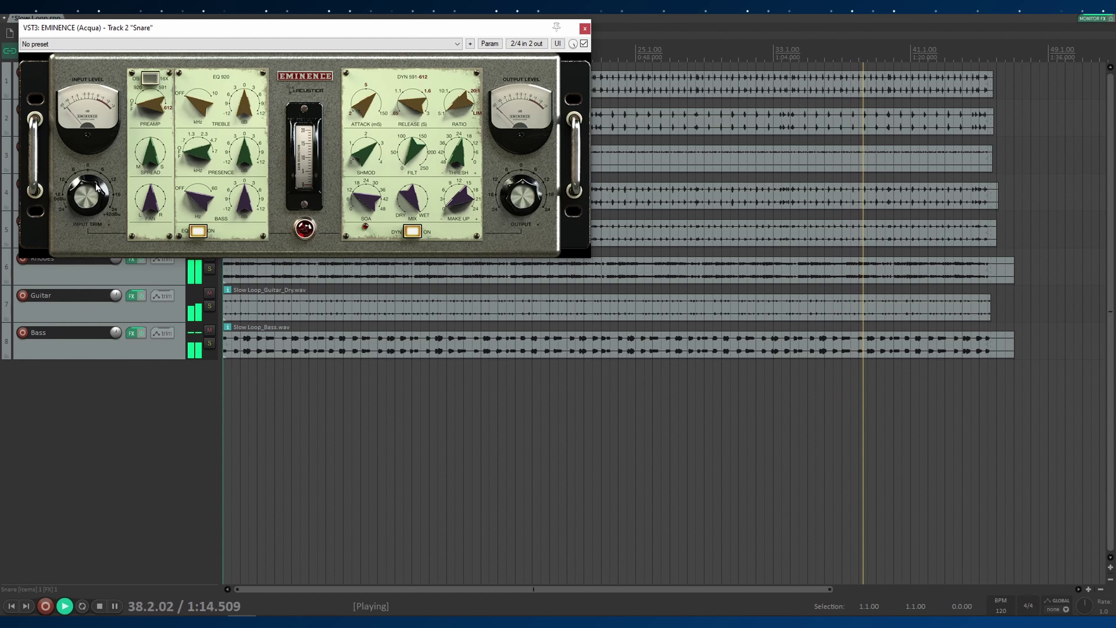
left_click(584, 29)
- Restart playback from the beginning and check the Kick track's EMINENCE settings in the full mix
key("space")
key("space")
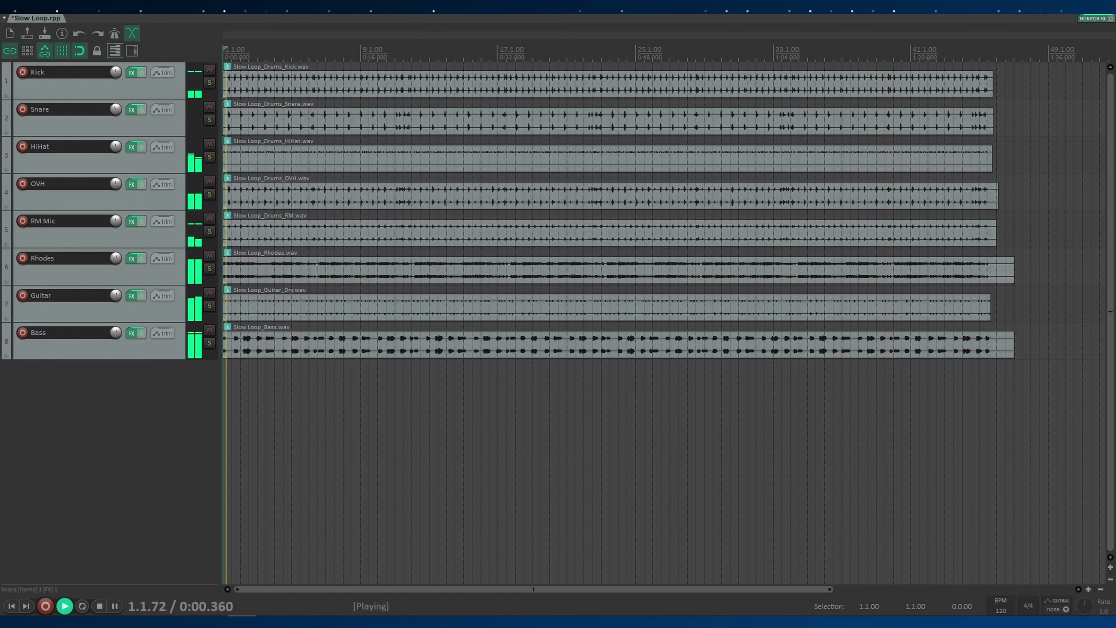
left_click(131, 72)
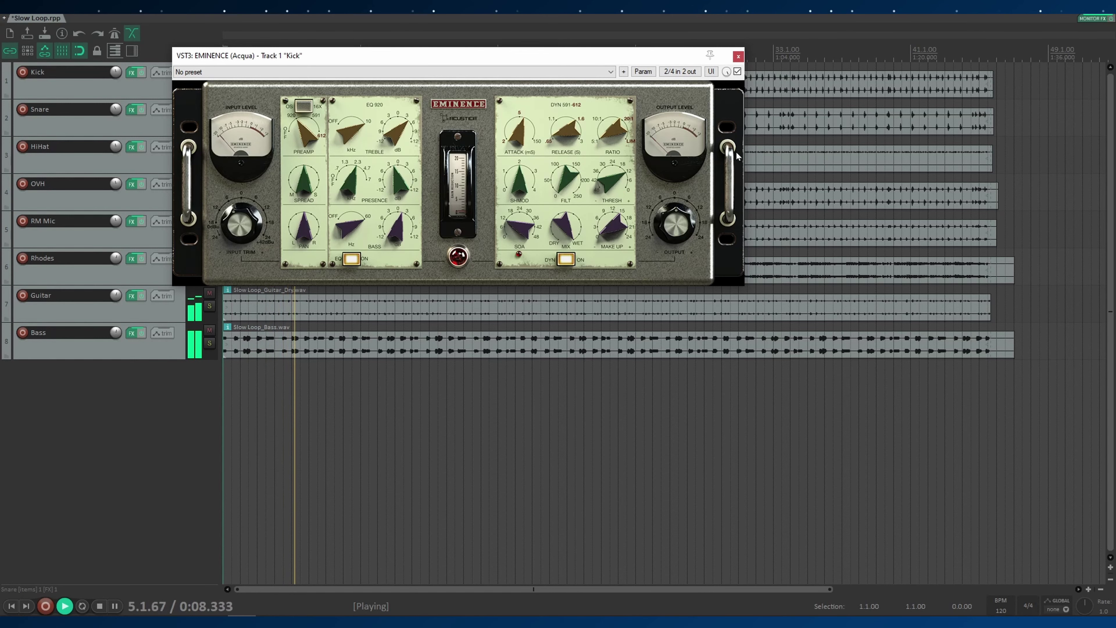
left_click(738, 56)
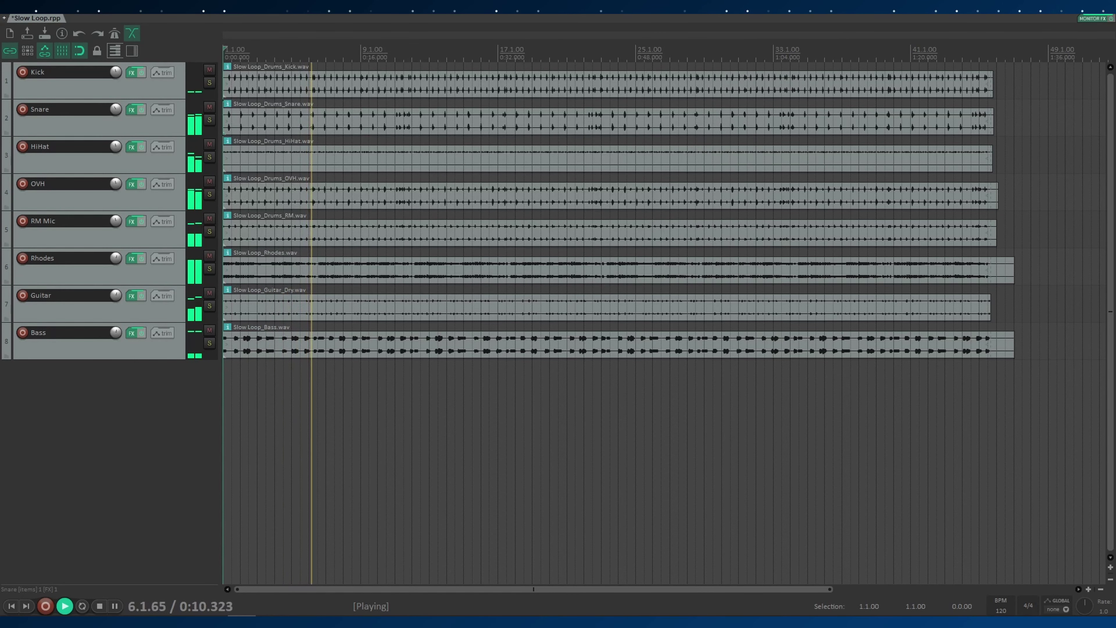
- Open the OVH track's EMINENCE plugin, solo the track and try out the compressor's filter frequency
left_click(132, 185)
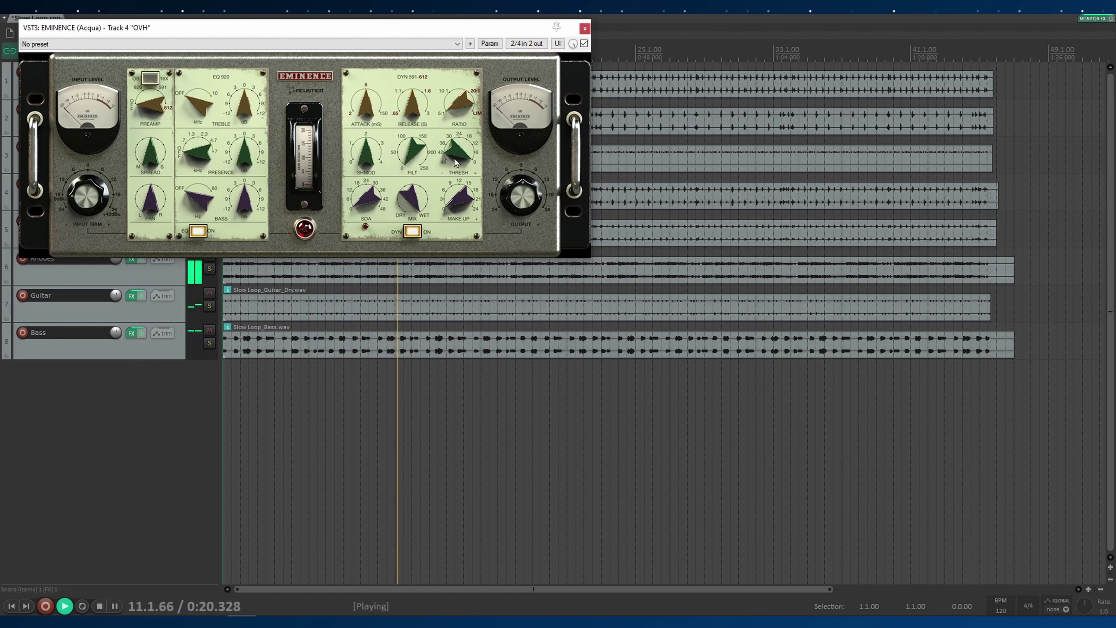
left_click_drag(399, 163, 402, 137)
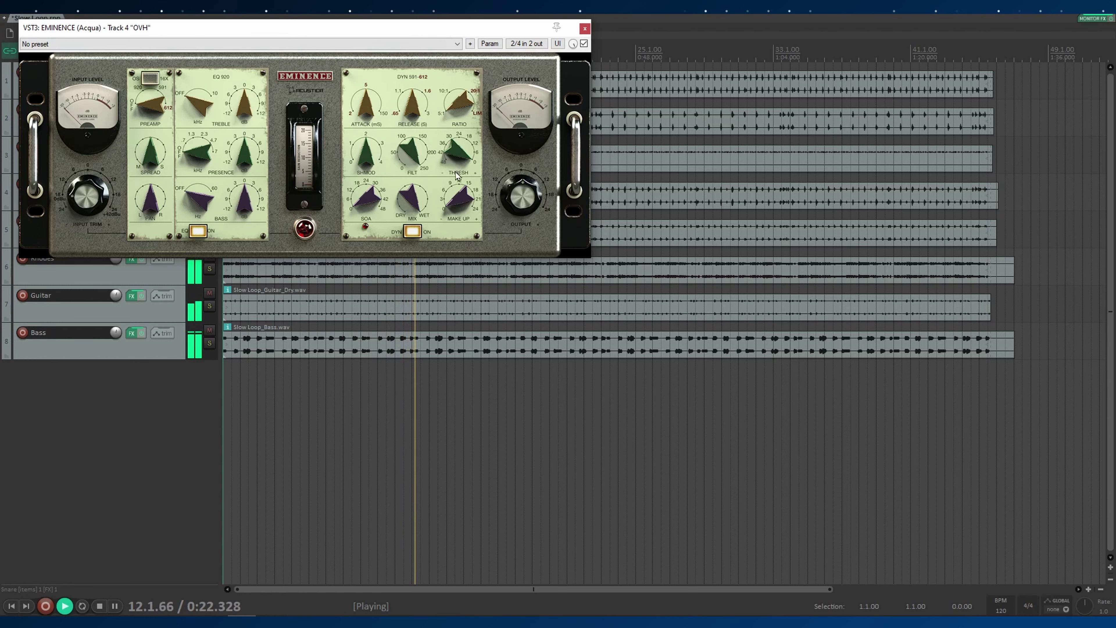
key("6")
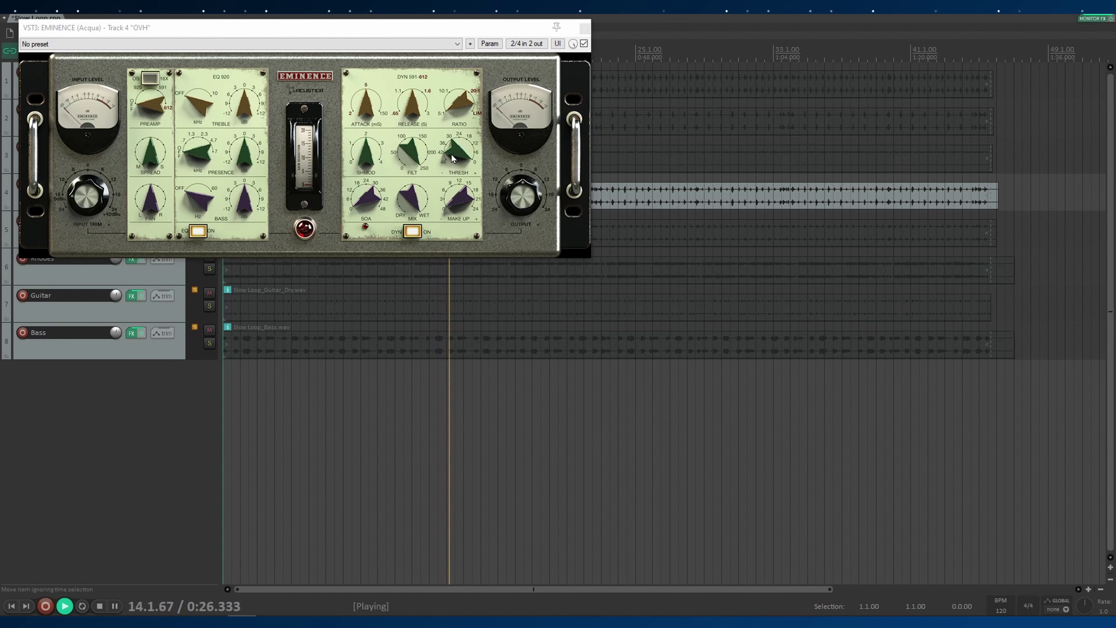
left_click_drag(414, 156, 418, 321)
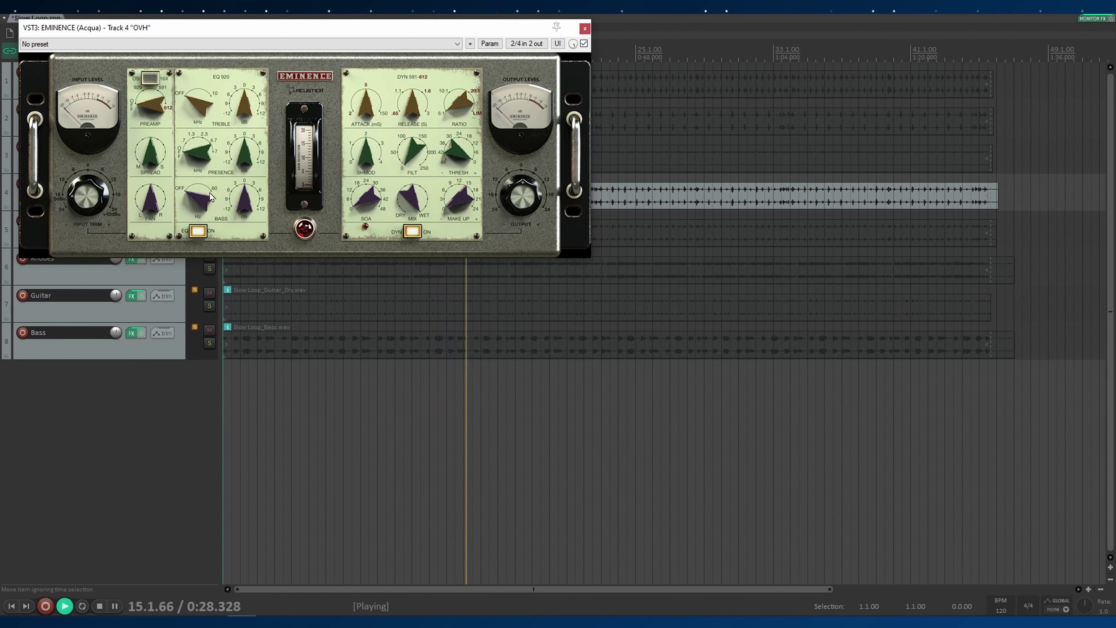
- Cut the bass and presence bands of the OVH track's EQ and adjust their frequencies
left_click_drag(248, 202, 245, 258)
left_click_drag(202, 202, 205, 157)
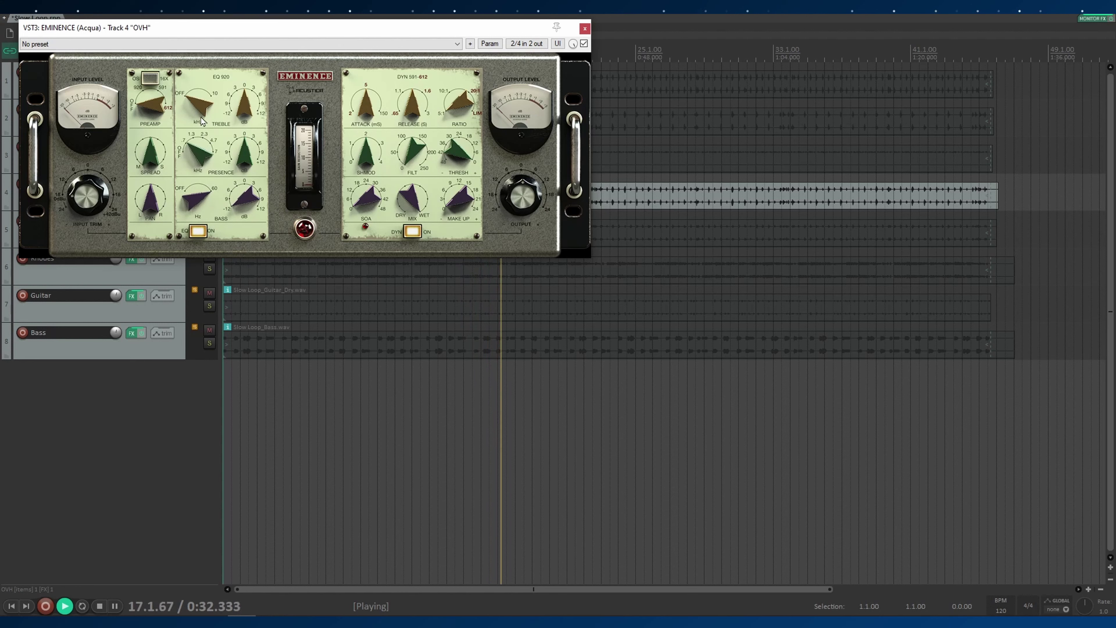
scroll(197, 152, "down", 4)
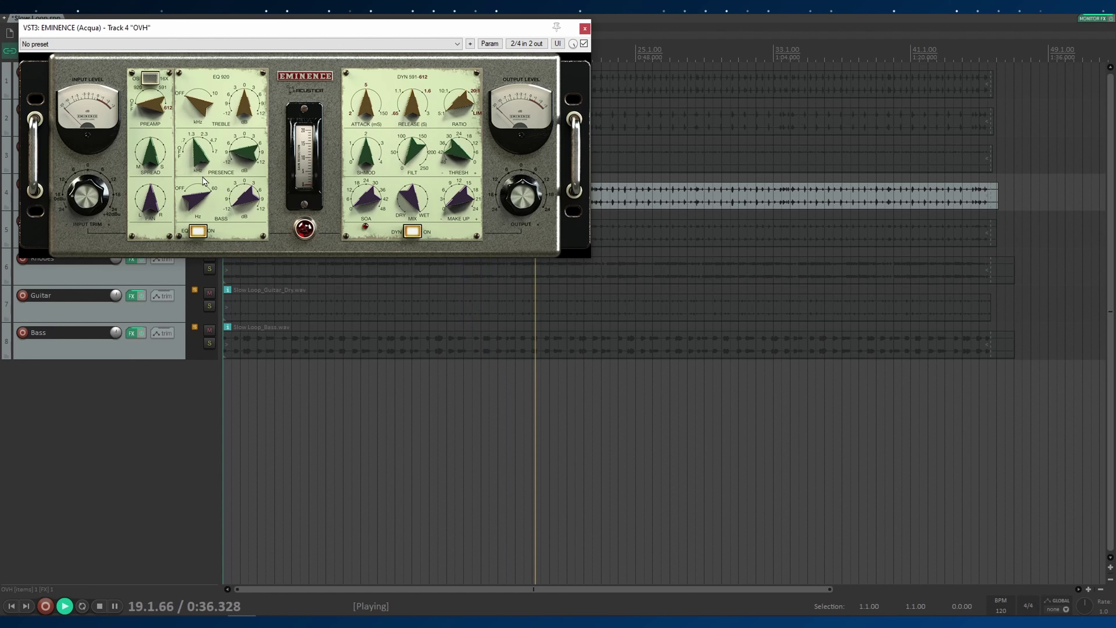
scroll(168, 170, "down", 4)
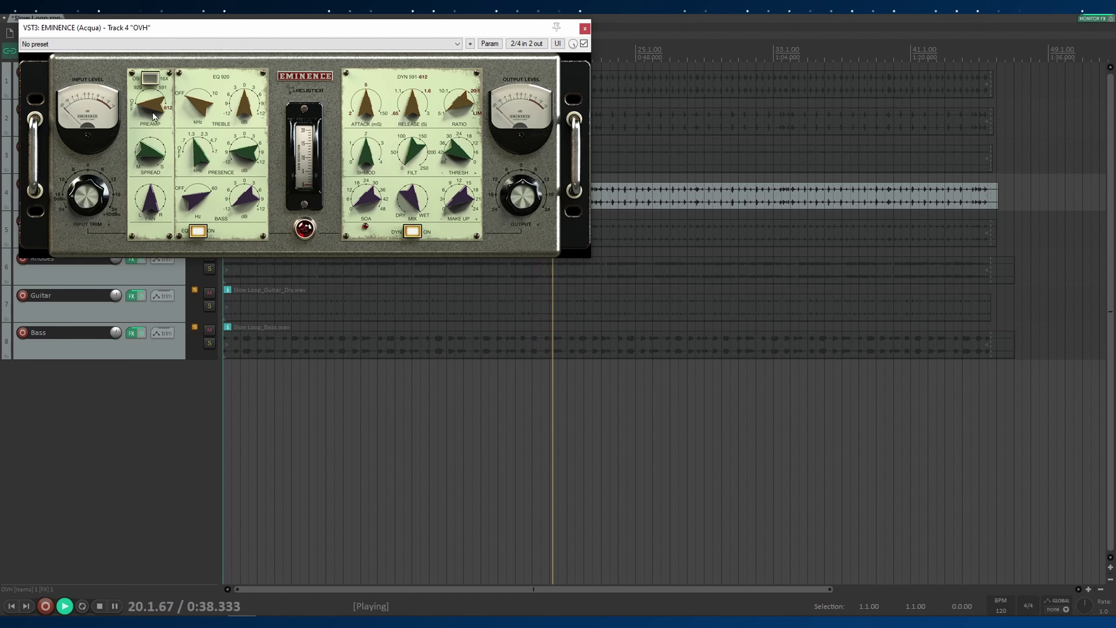
- Widen the OVH track's stereo spread and unsolo the track to hear the full mix
scroll(155, 166, "up", 4)
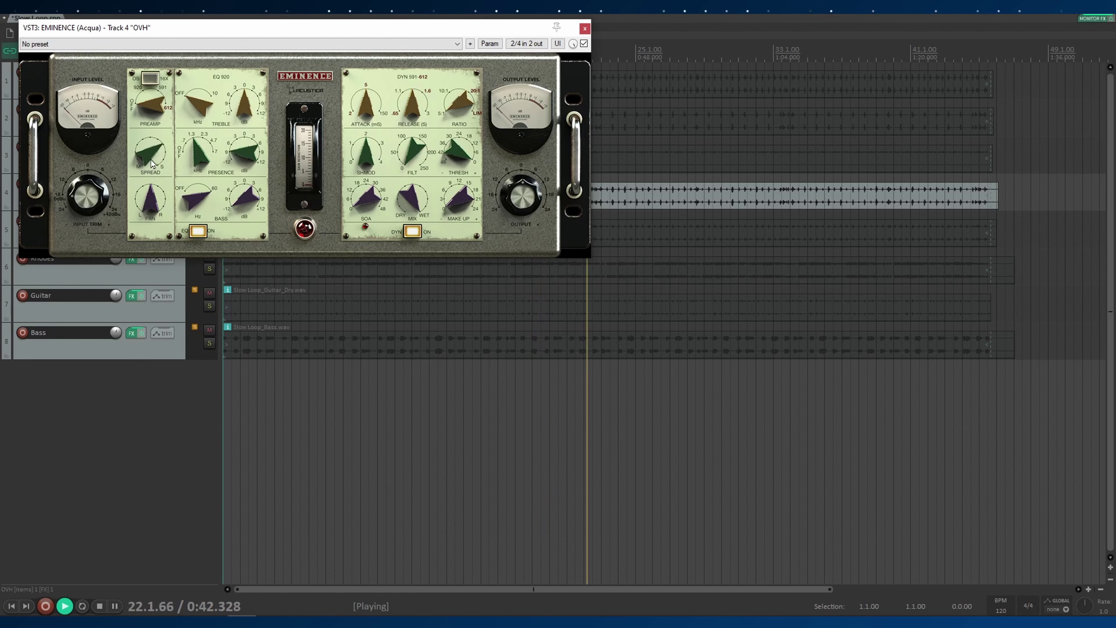
left_click_drag(151, 158, 151, 169)
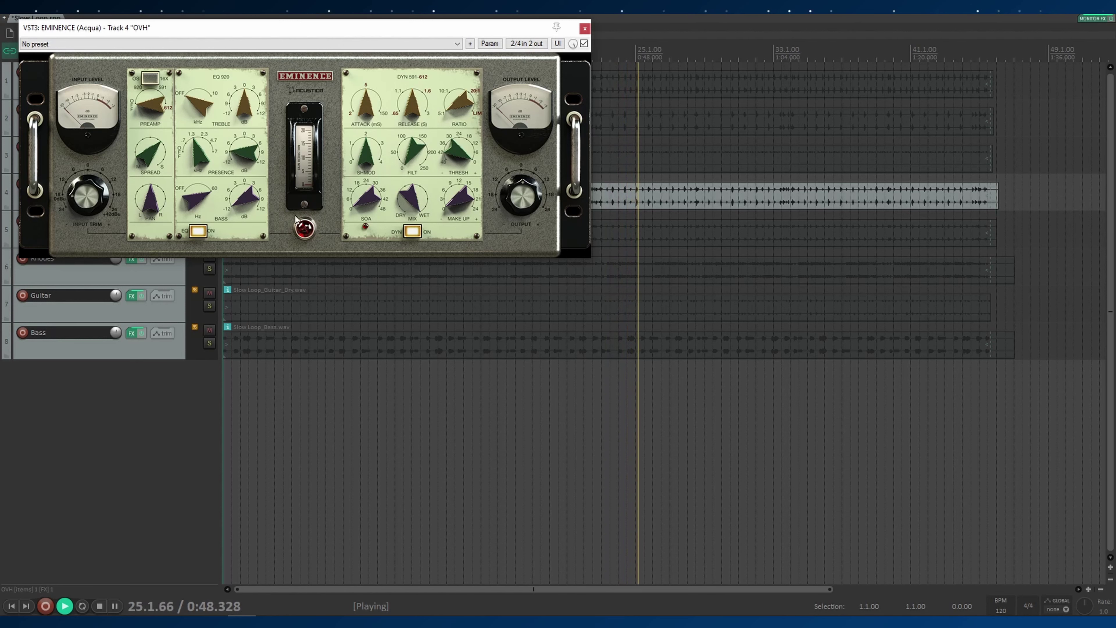
key("F6")
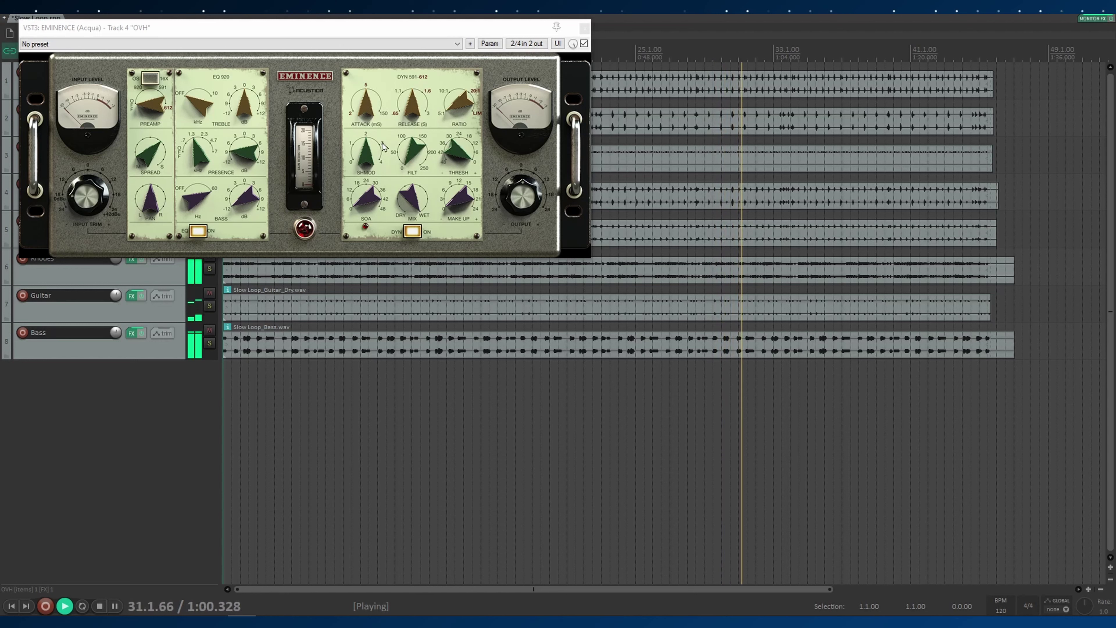
- Adjust the OVH compressor's threshold and make-up gain, and fine-tune the plugin's input trim
left_click_drag(457, 152, 461, 203)
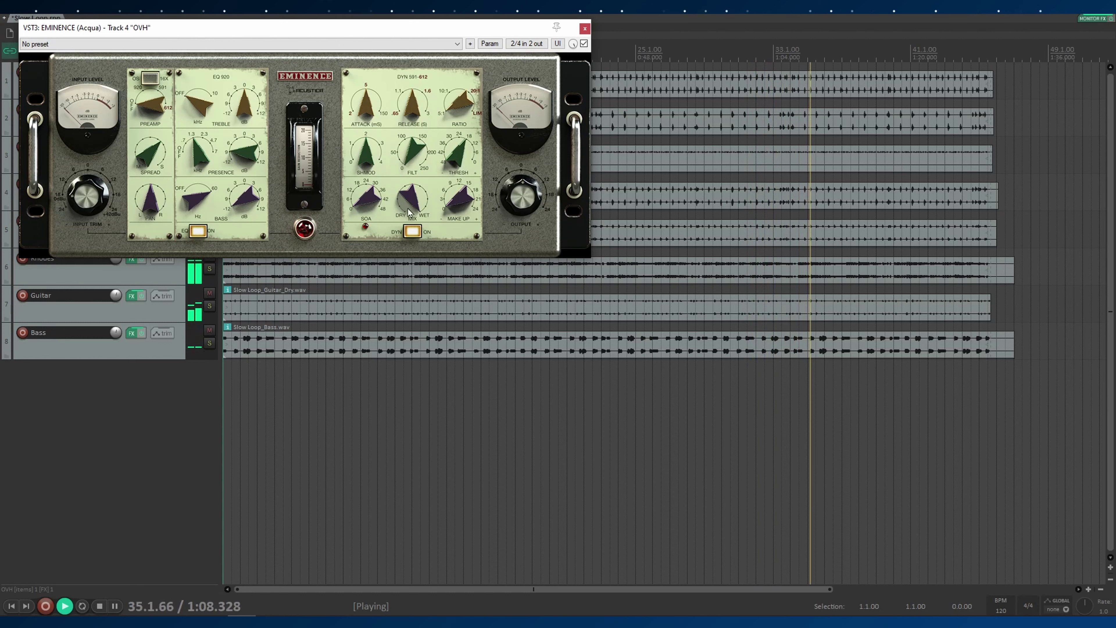
left_click_drag(462, 197, 467, 191)
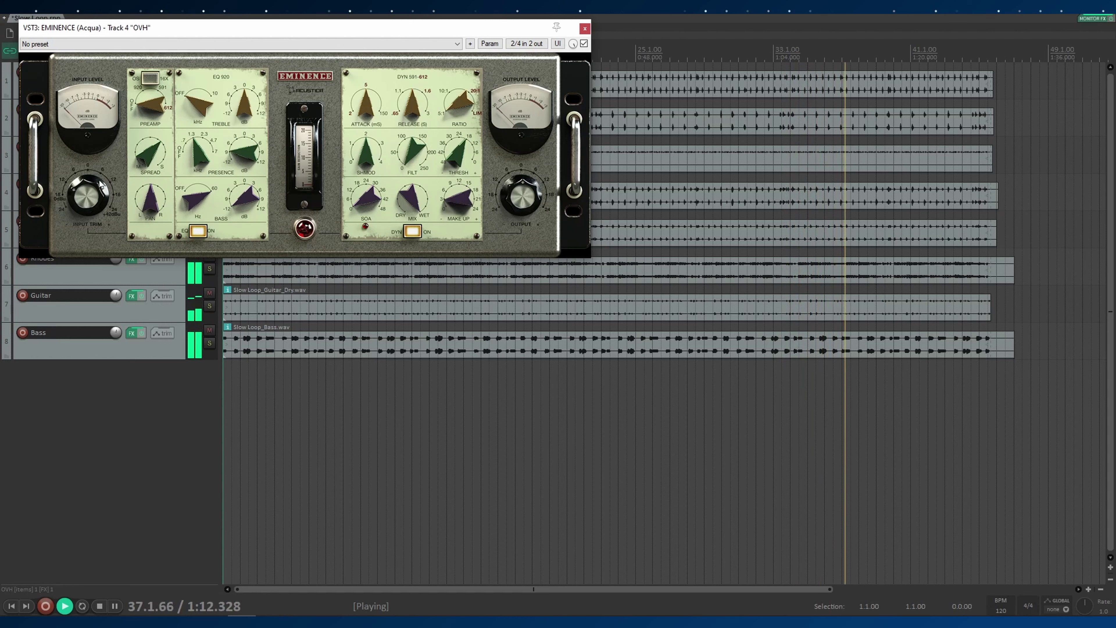
mouse_move(99, 180)
left_mouse_down()
mouse_move(95, 200)
mouse_move(97, 189)
left_mouse_up()
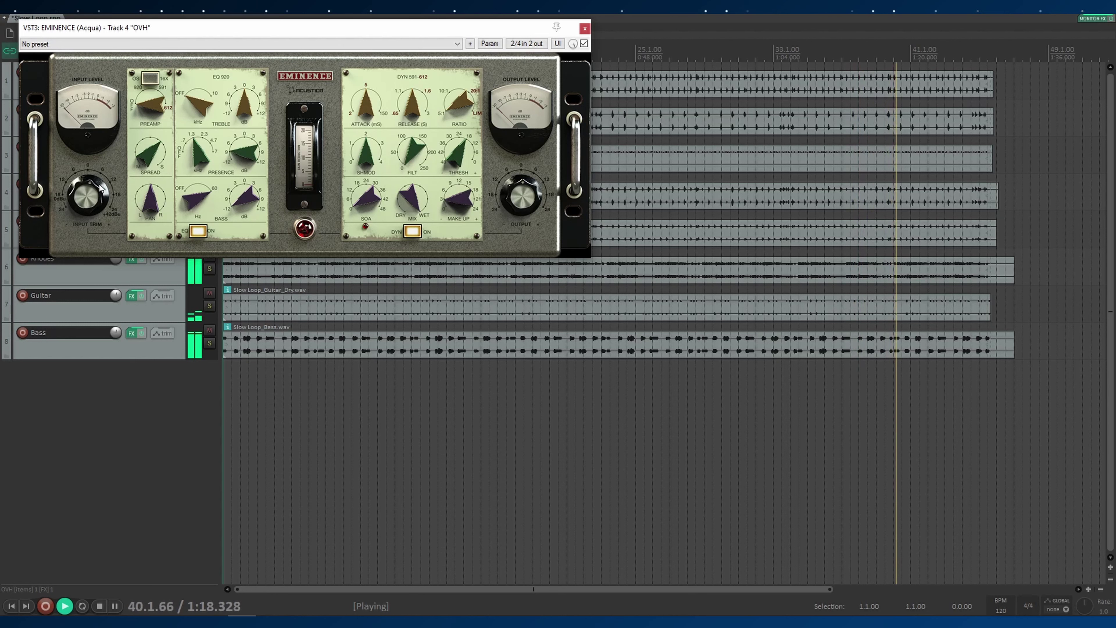
- Compare the mix with the OVH track's EMINENCE bypassed and enabled, and close the plugin
left_click(584, 44)
left_click(584, 43)
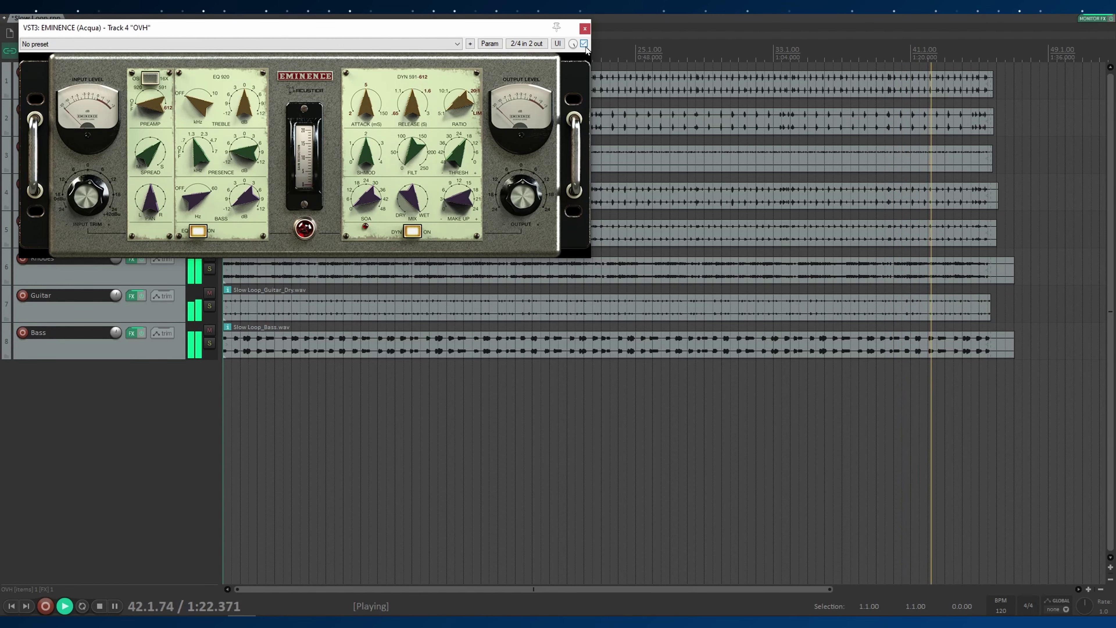
left_click(585, 29)
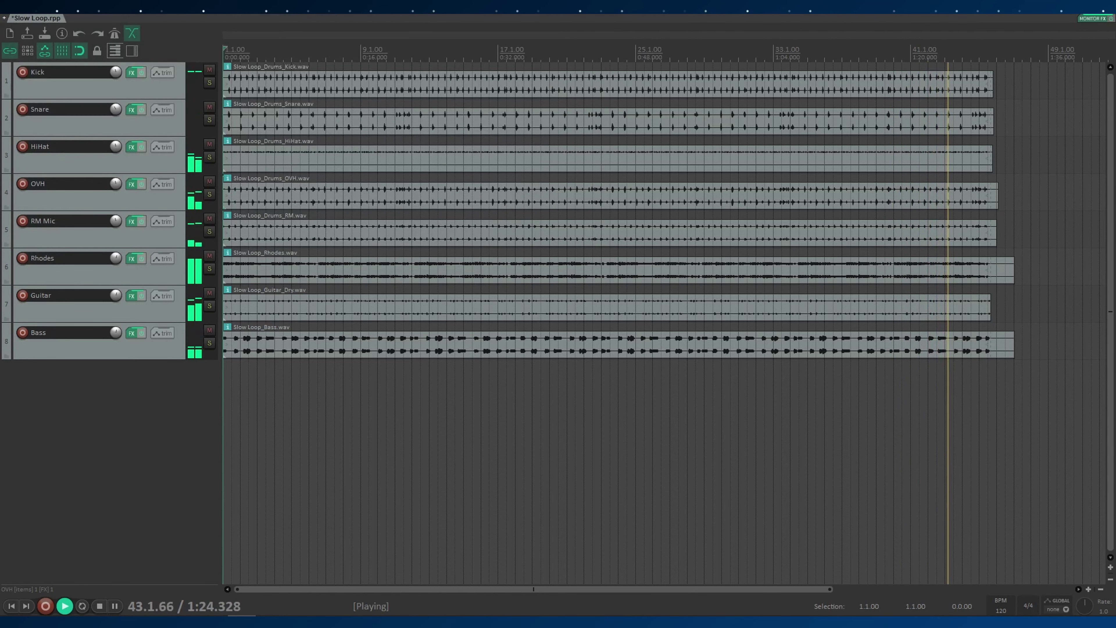
- Open the RM Mic track's EMINENCE plugin, raise its compressor ratio, and solo the track with playback restarted from the beginning
left_click(131, 221)
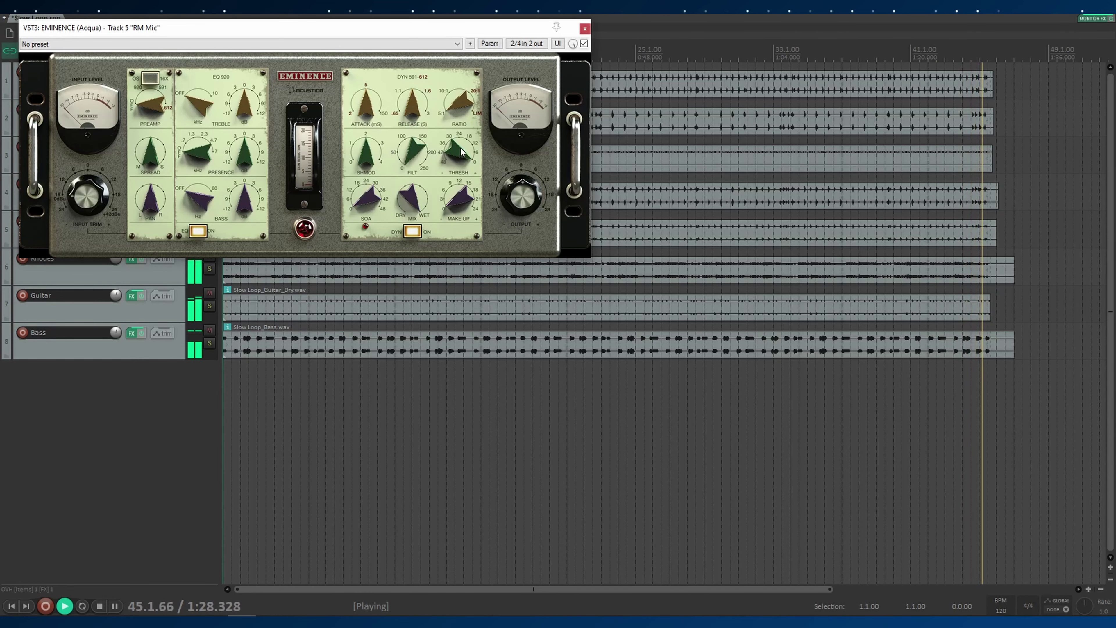
left_click_drag(457, 99, 455, 88)
key("space")
key("space")
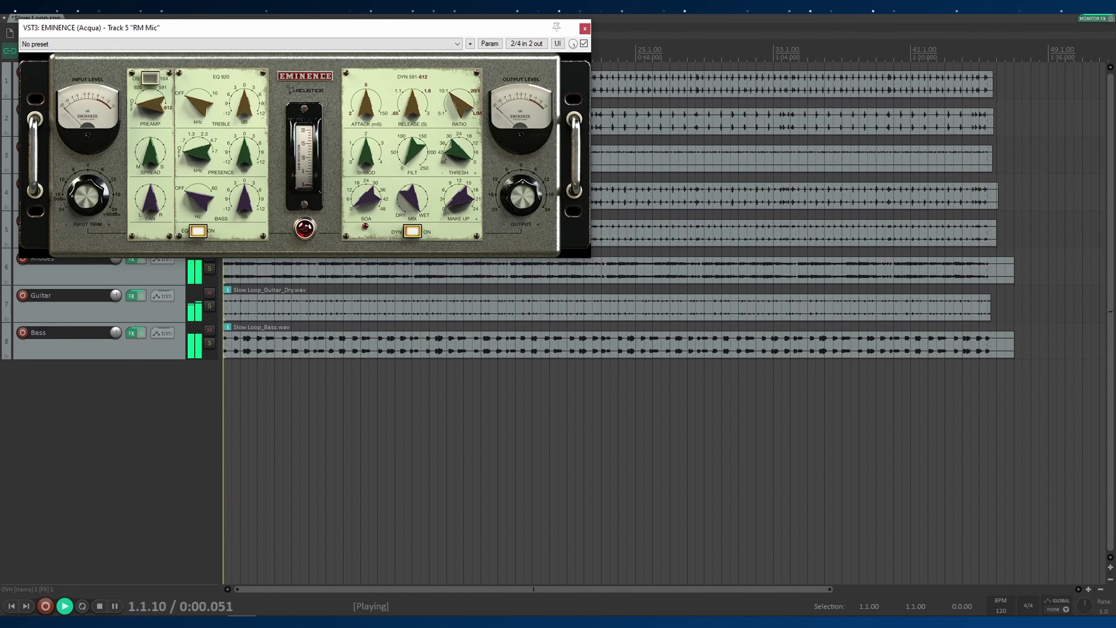
key("F6")
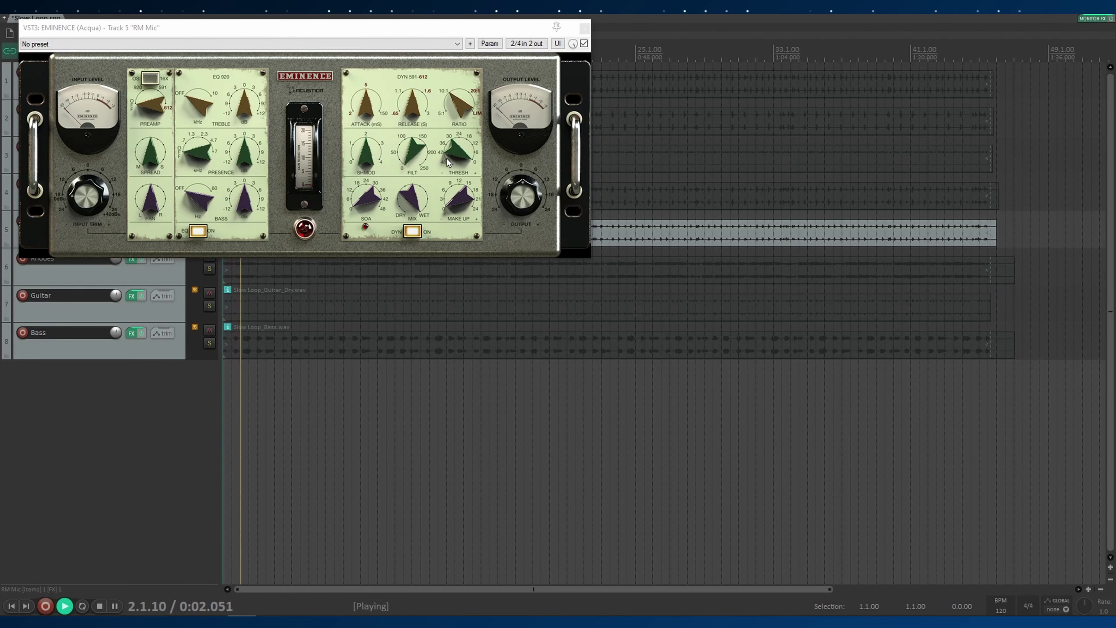
- Adjust the RM Mic compressor's threshold, attack and release, and raise its make-up gain
left_click_drag(449, 163, 464, 232)
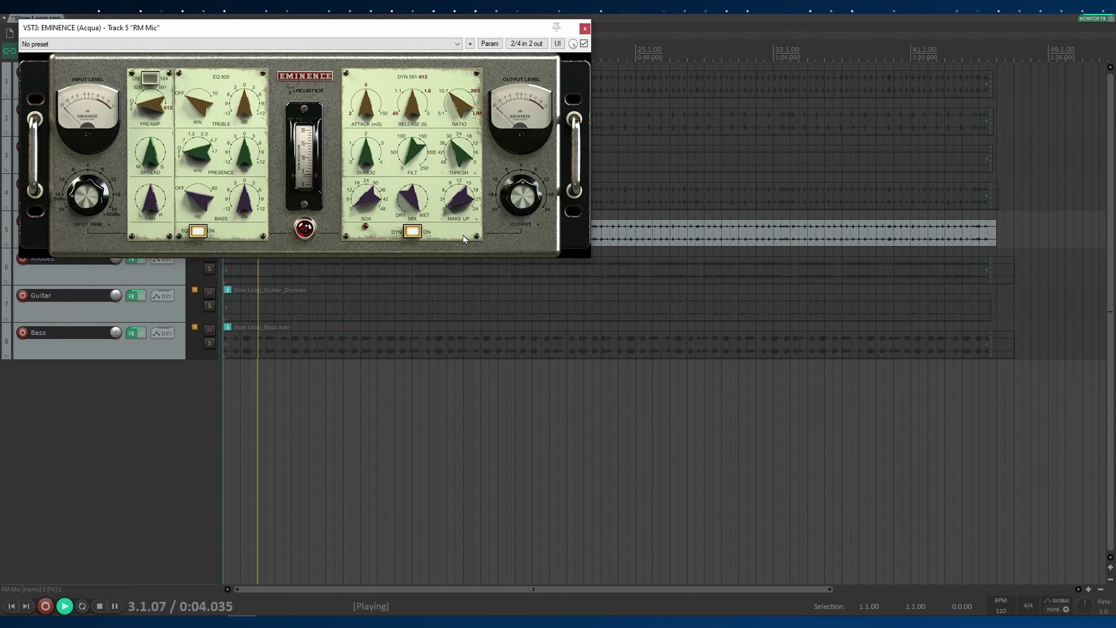
left_click_drag(365, 106, 421, 108)
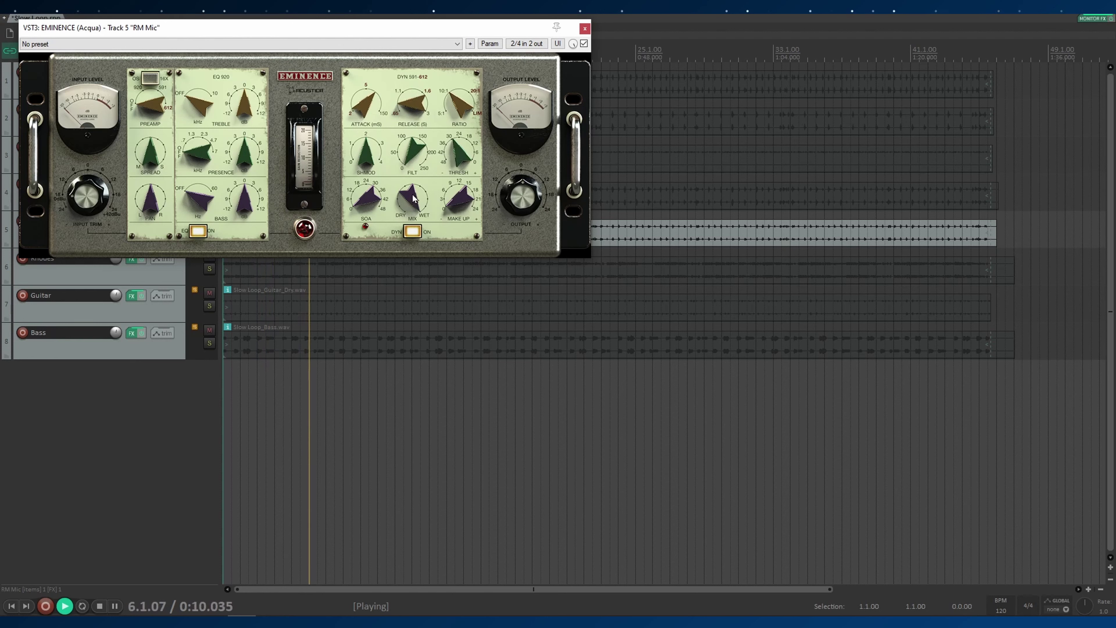
left_click_drag(454, 206, 457, 188)
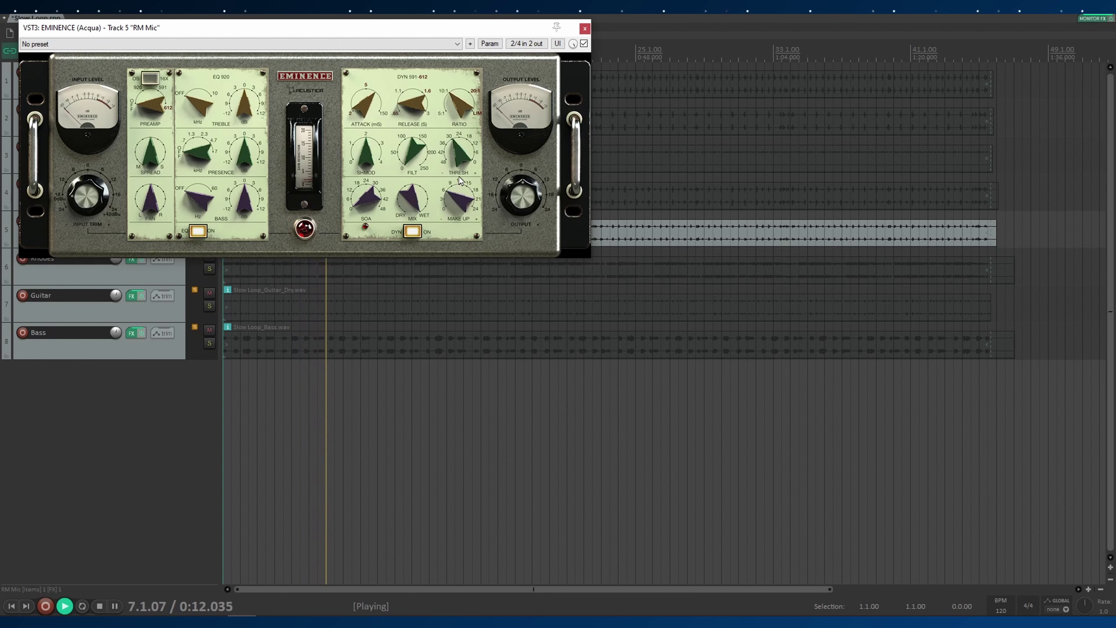
- Compare the RM Mic track with EMINENCE bypassed and enabled, lowering the make-up gain to match the levels
left_click(584, 44)
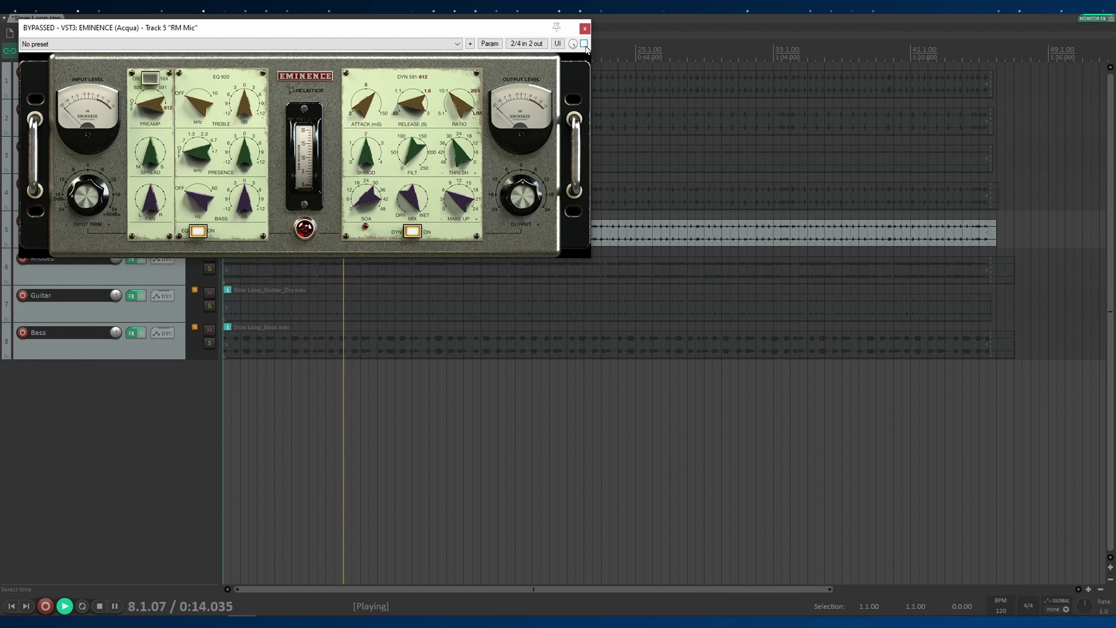
left_click_drag(458, 200, 459, 207)
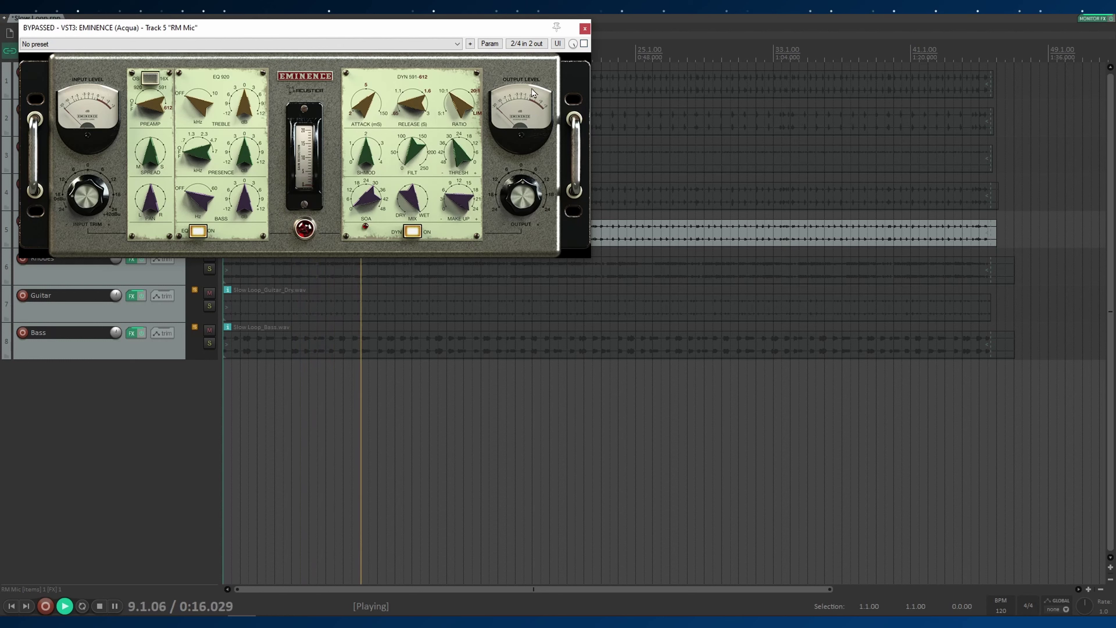
left_click(584, 44)
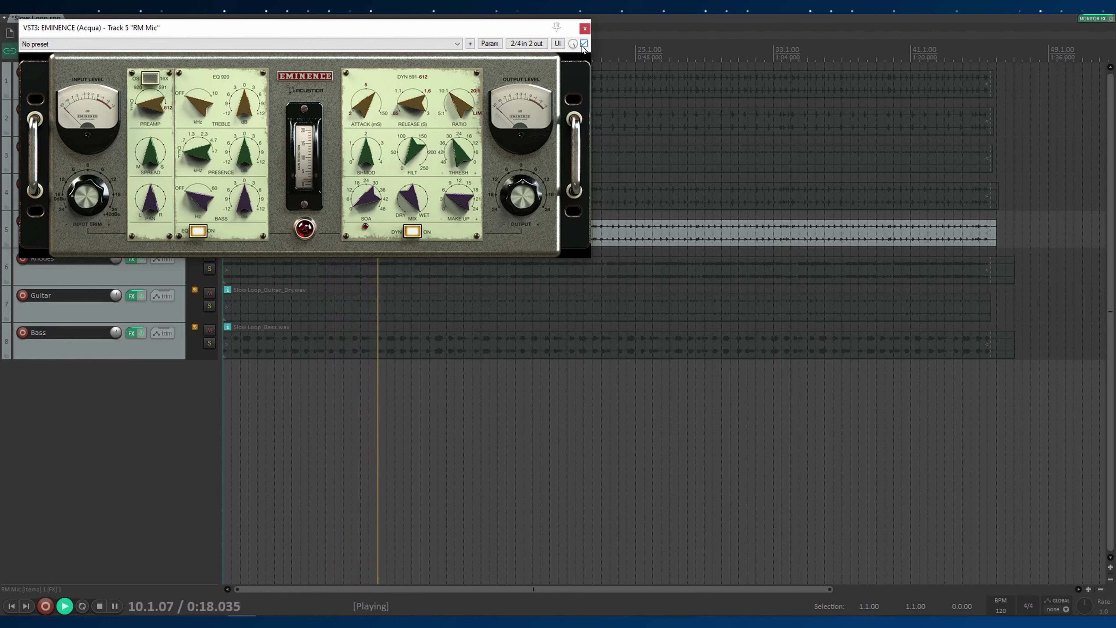
left_click(584, 43)
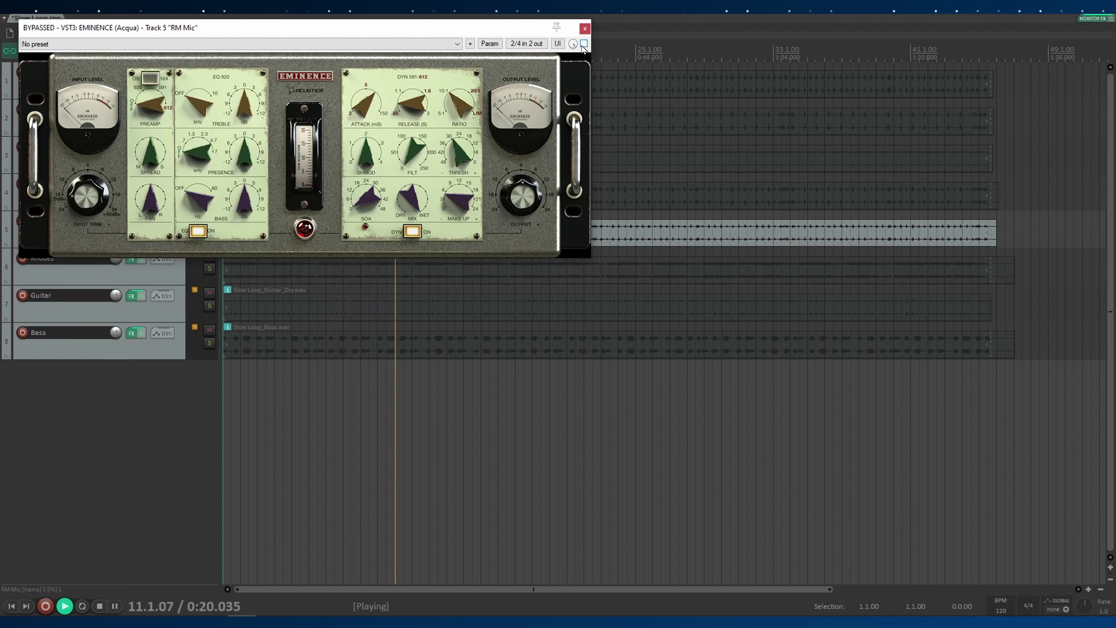
left_click(583, 44)
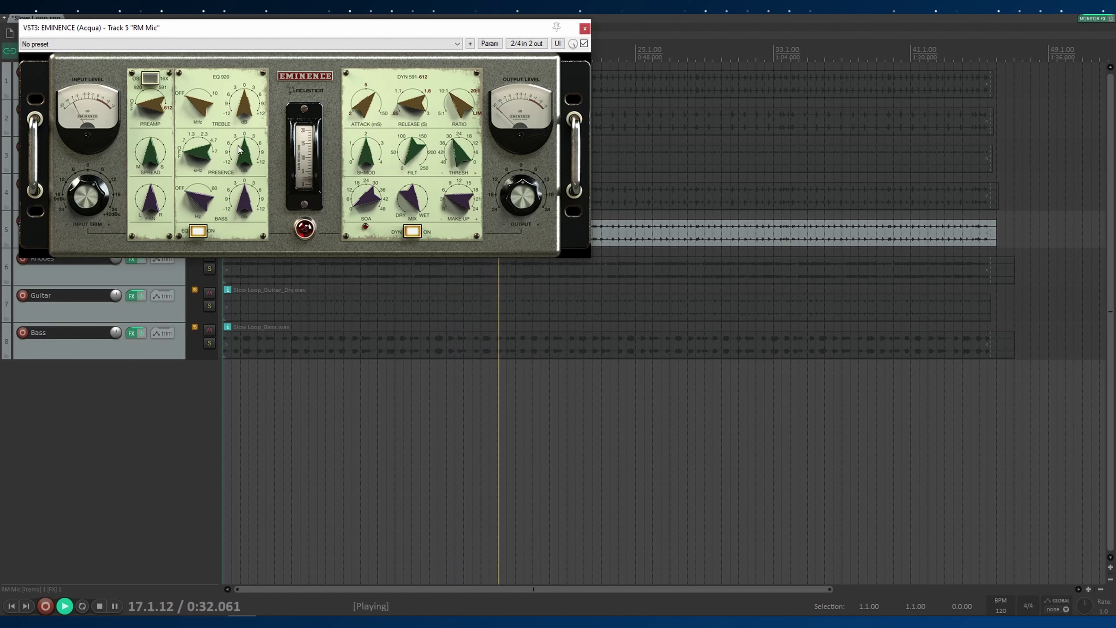
- Adjust the RM Mic track's stereo spread and the frequency and gain of its presence band
left_click_drag(187, 150, 157, 155)
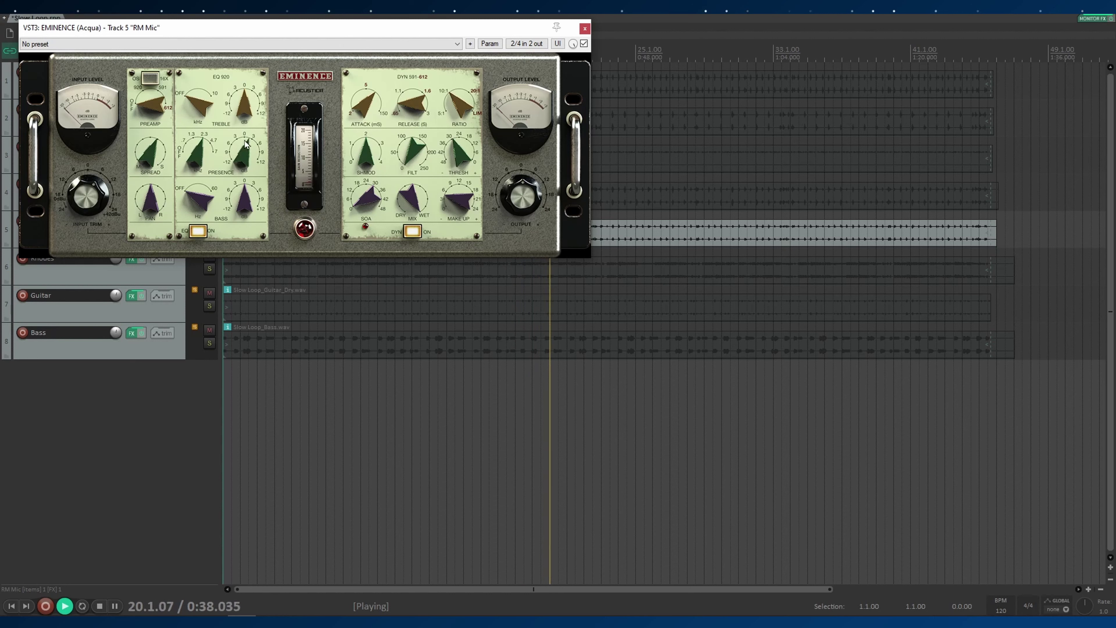
mouse_move(245, 159)
left_mouse_down()
mouse_move(245, 145)
mouse_move(205, 124)
mouse_move(248, 162)
left_mouse_up()
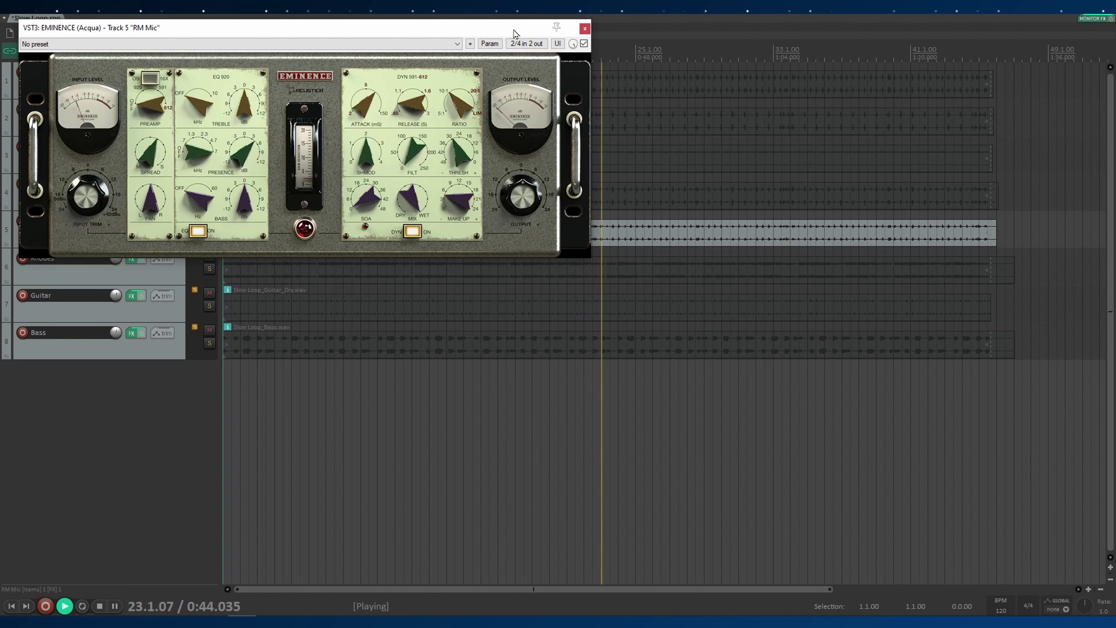
- Unsolo the RM Mic track and adjust its bass band and compressor make-up gain within the full mix
key("F6")
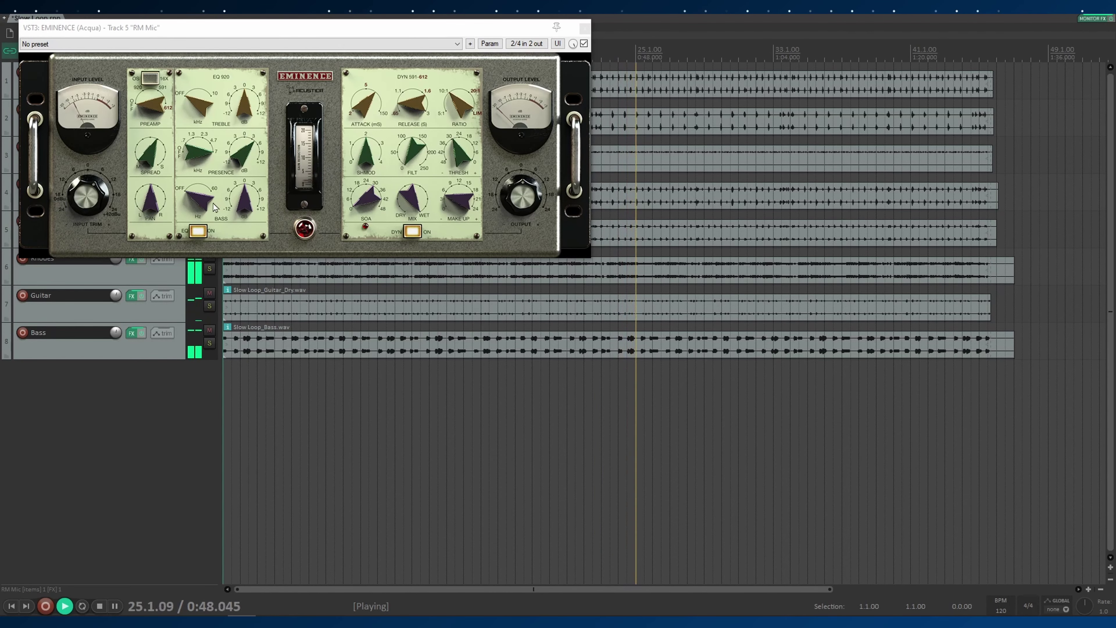
left_click_drag(199, 201, 246, 218)
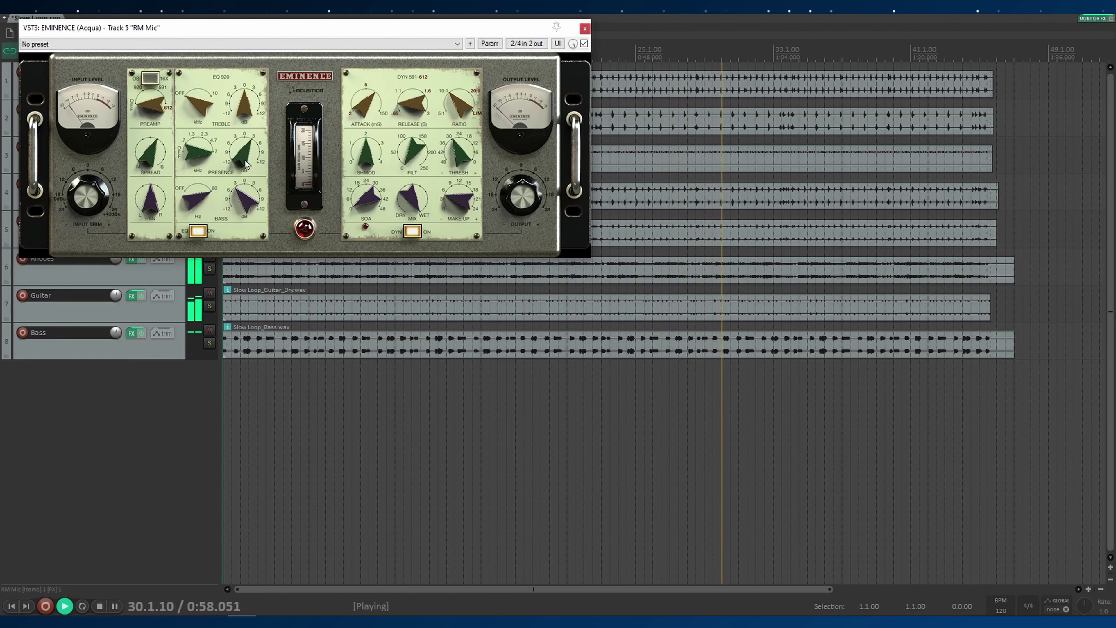
left_click_drag(459, 195, 462, 207)
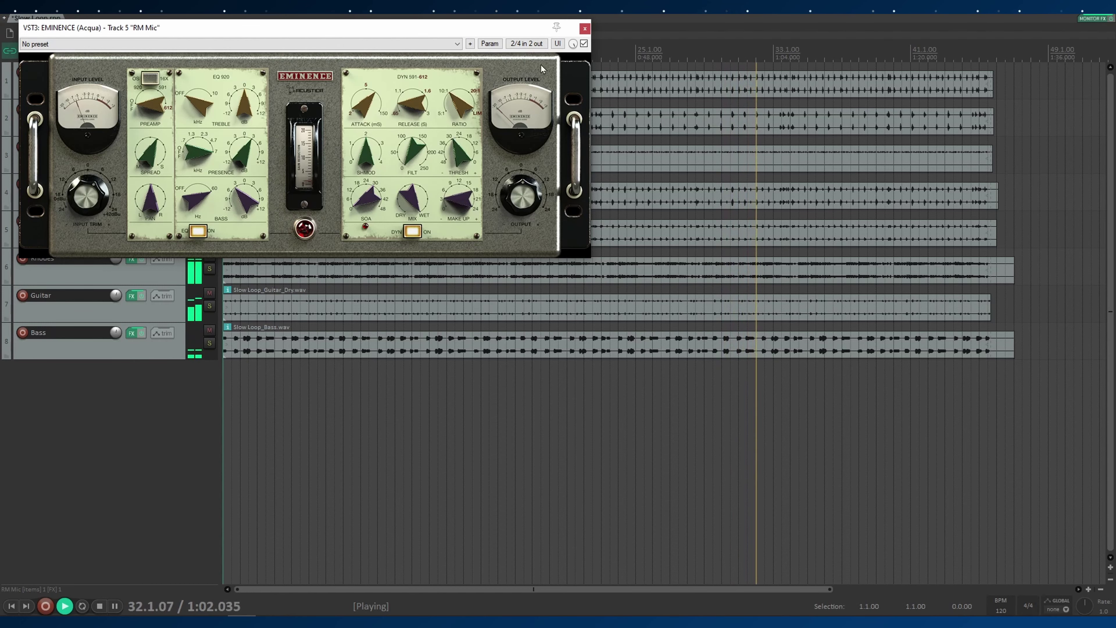
- Close the RM Mic track's EMINENCE window and compare the full mix with the RM Mic muted and unmuted
left_click(584, 28)
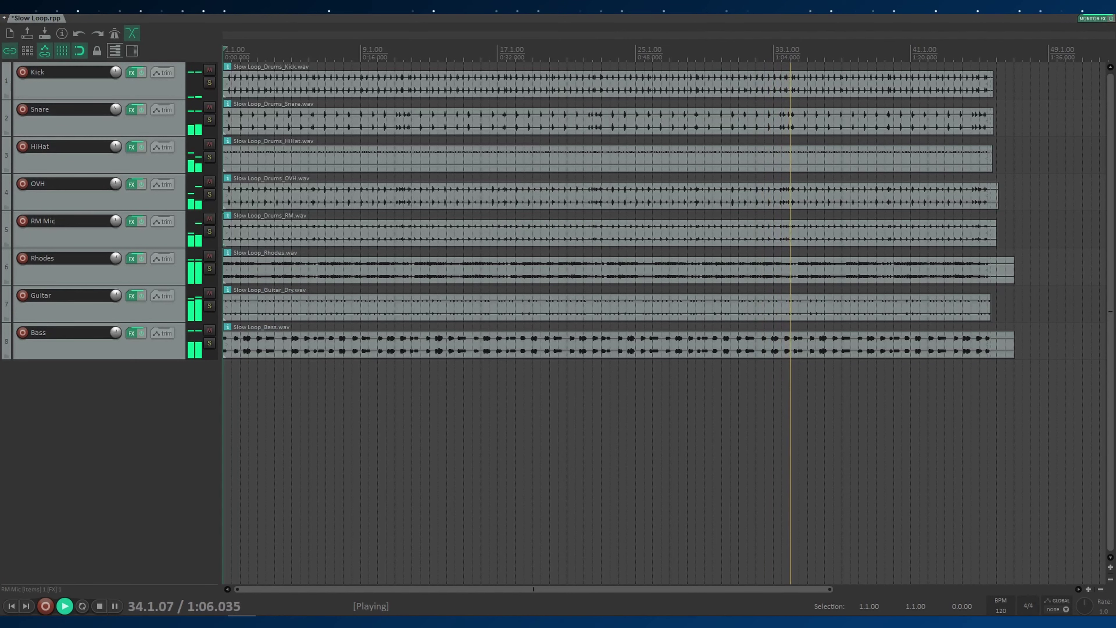
left_click(209, 218)
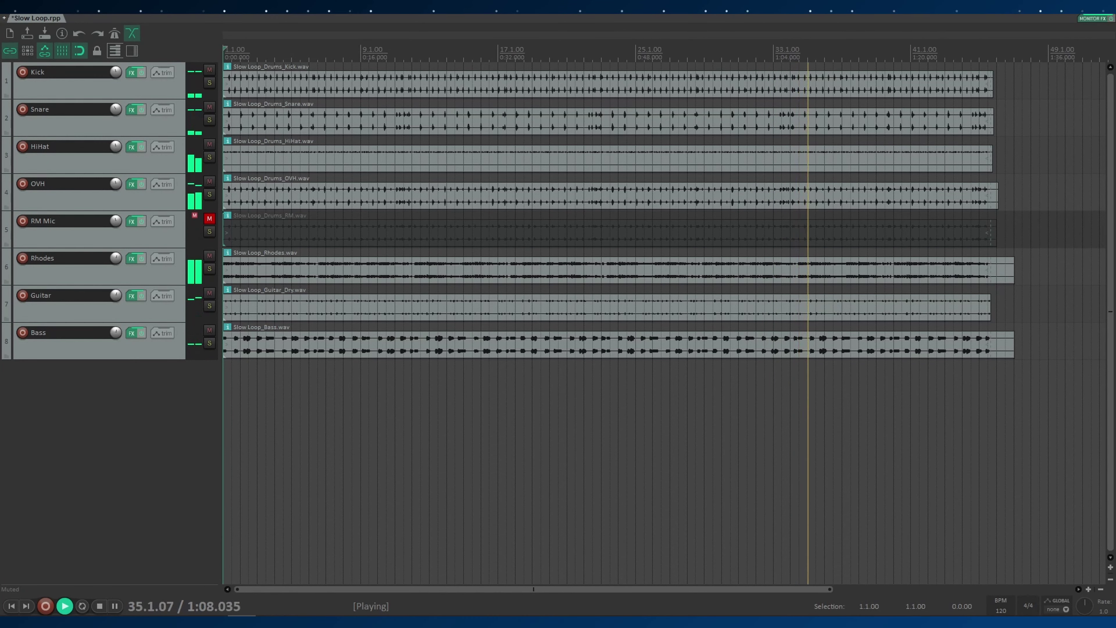
left_click(209, 219)
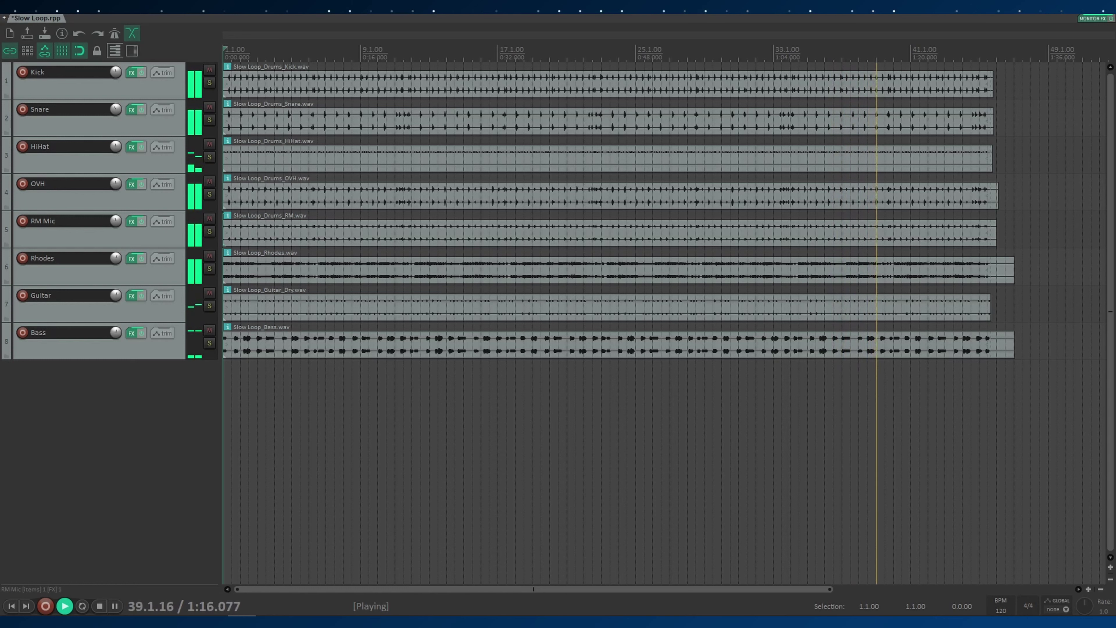
- Compare the full mix with all track effects bypassed and enabled, and with only the OVH track's effects bypassed
key("b")
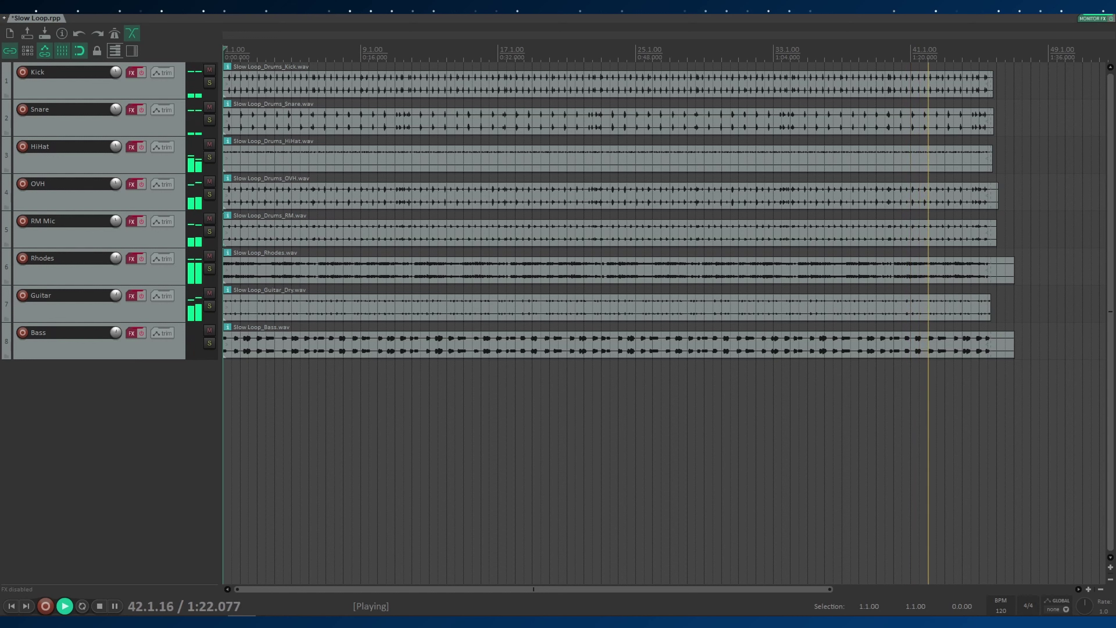
key("b")
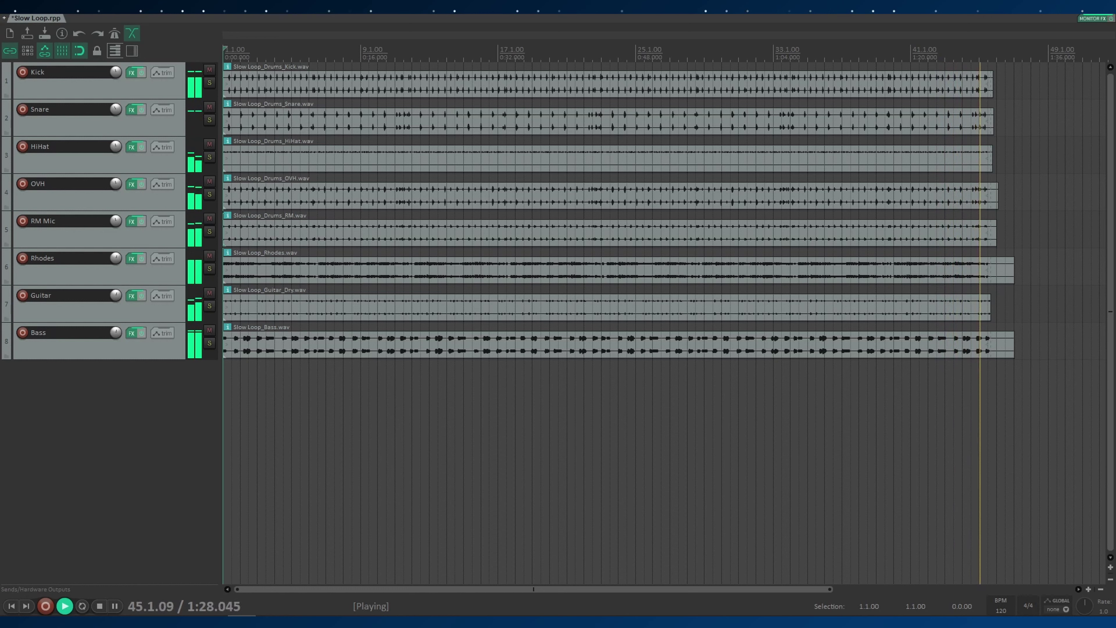
key("space")
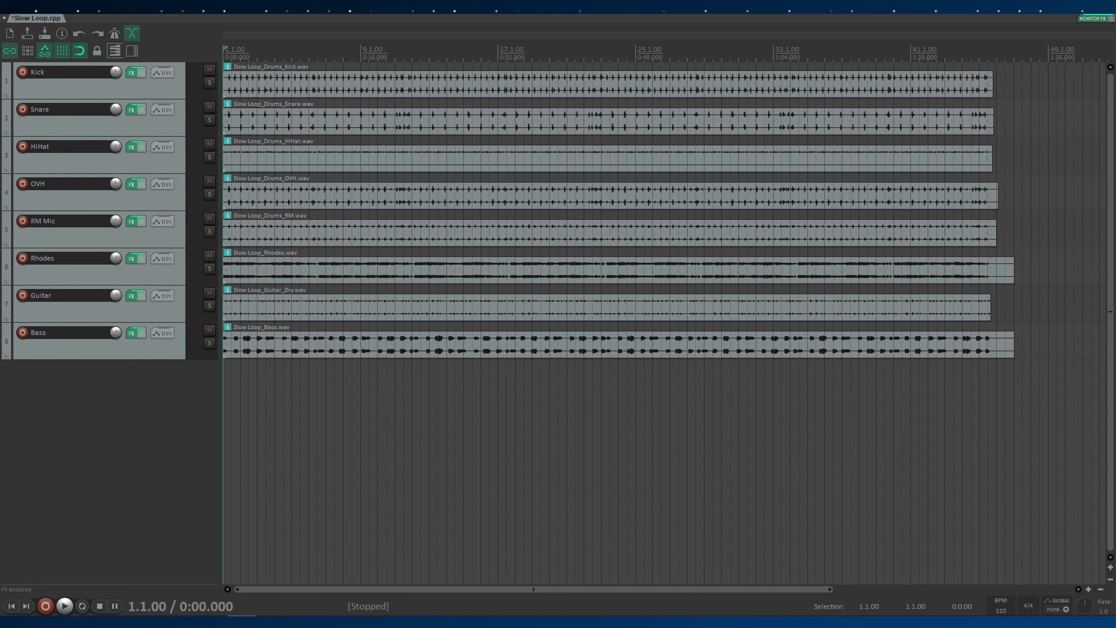
key("space")
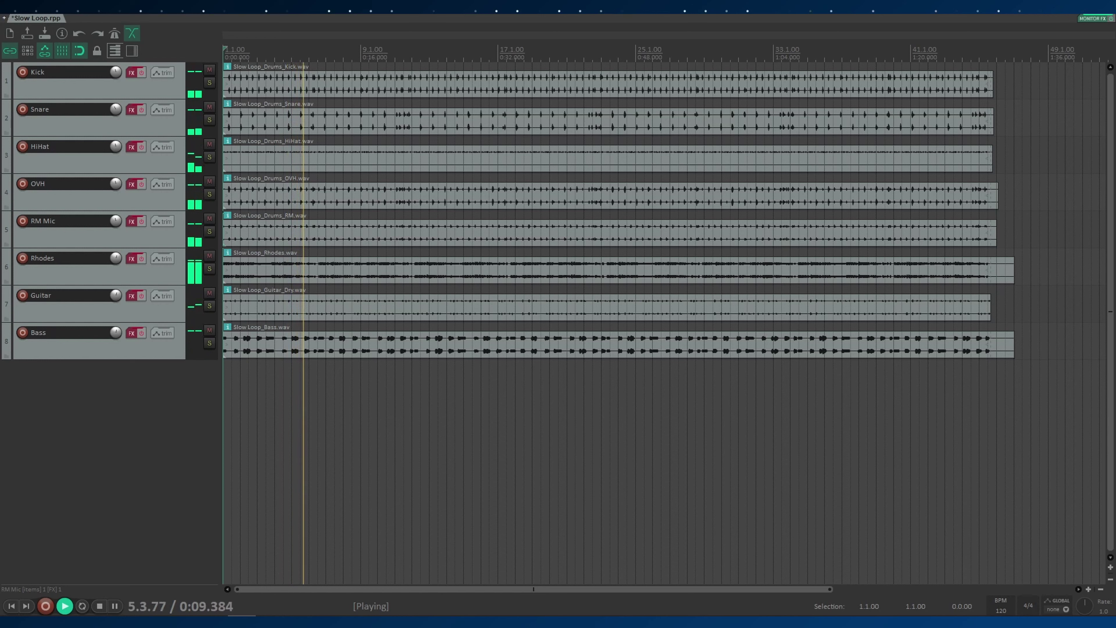
key("b")
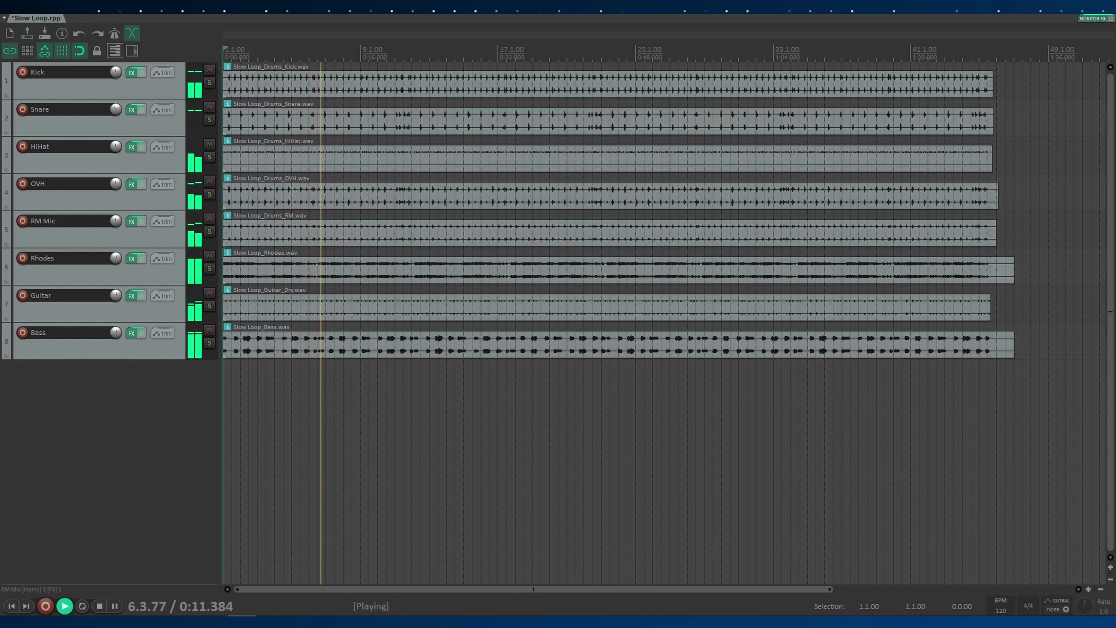
key("b")
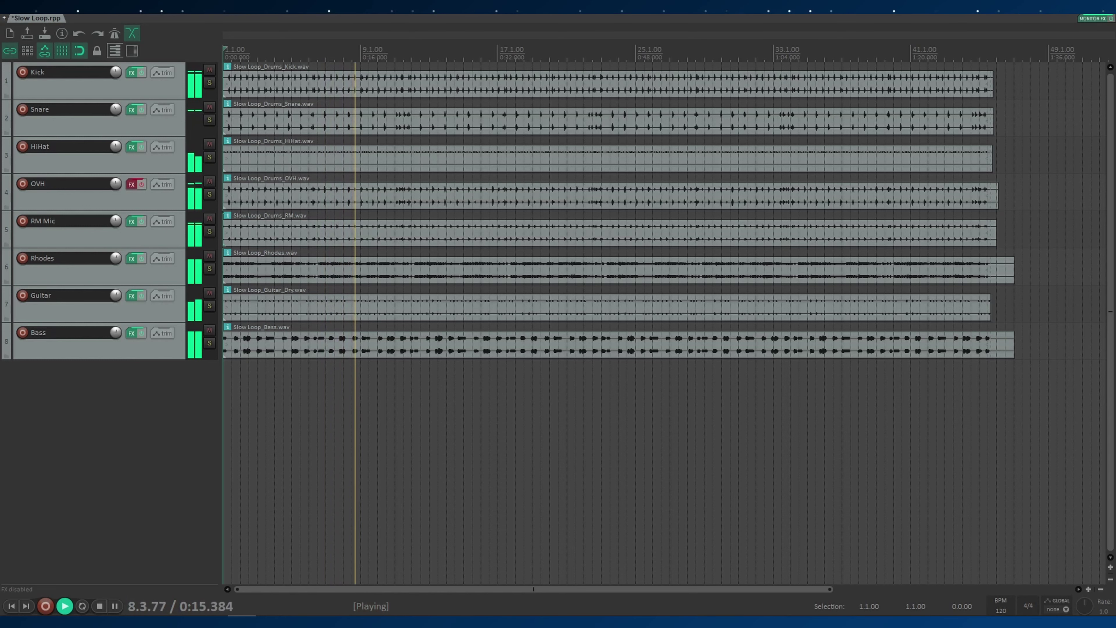
key("b")
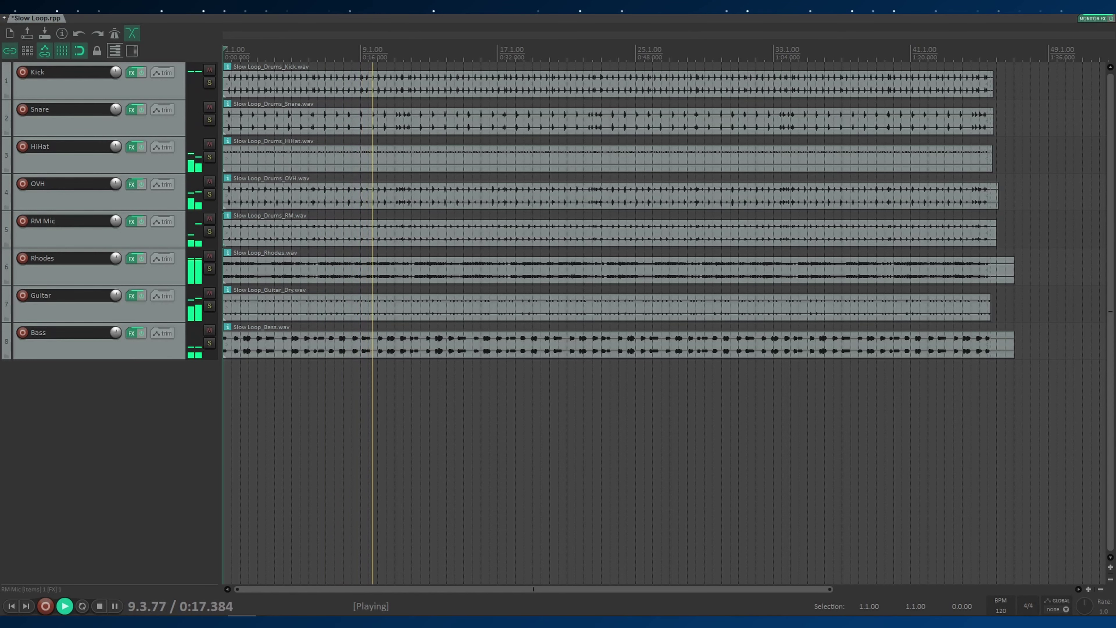
- Solo the OVH track and adjust the presence band's frequency and gain and the bass gain in its EMINENCE
key("F6")
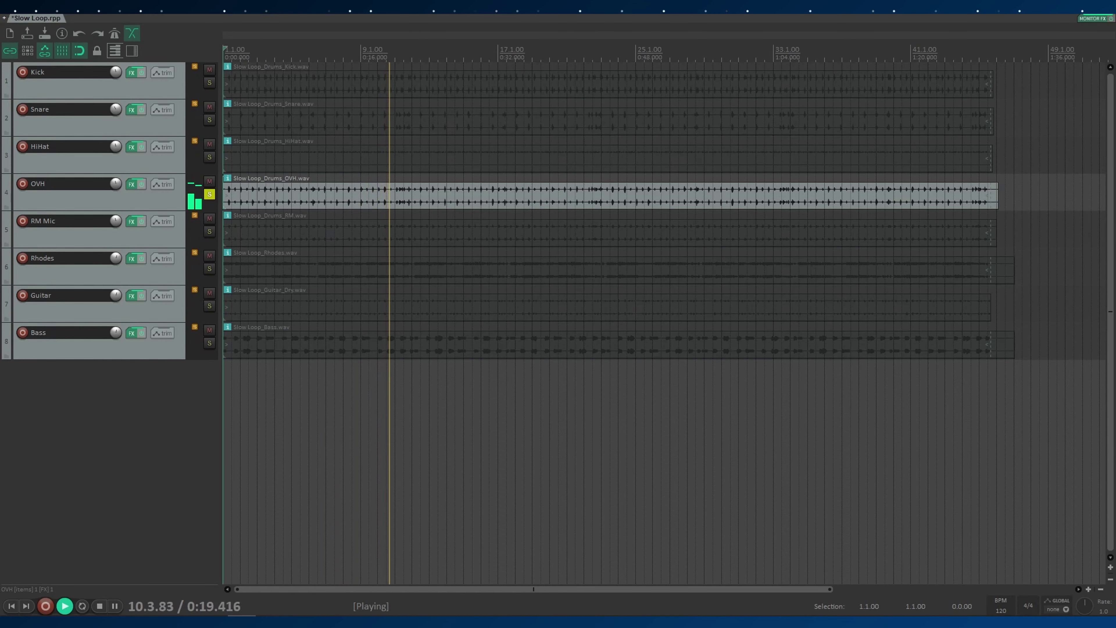
key("f")
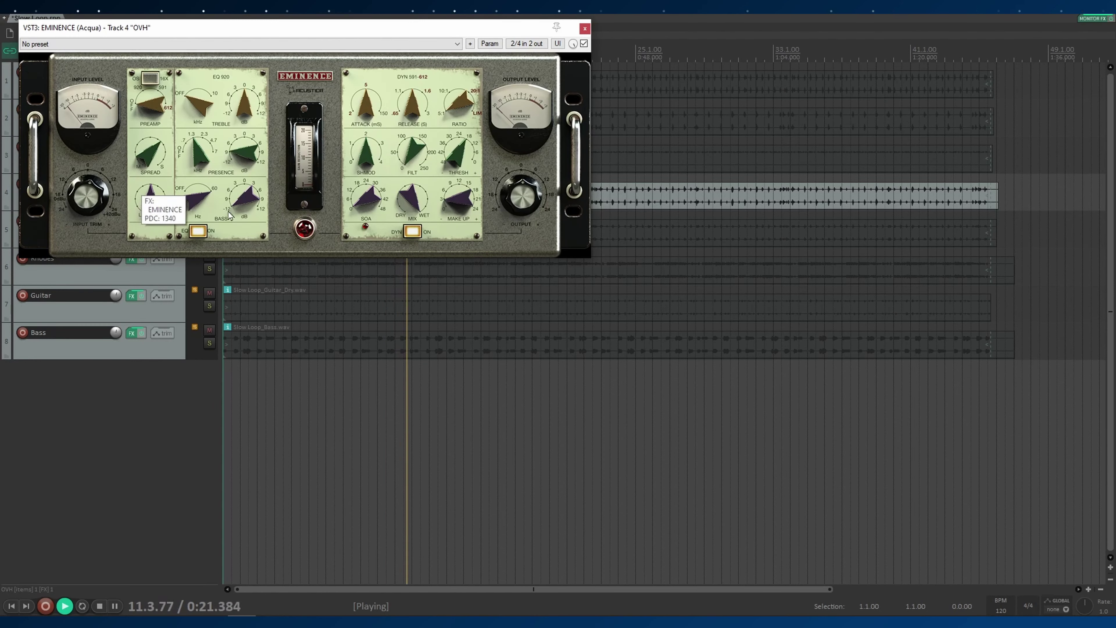
mouse_move(247, 155)
left_mouse_down()
mouse_move(245, 133)
mouse_move(245, 176)
mouse_move(248, 165)
left_mouse_up()
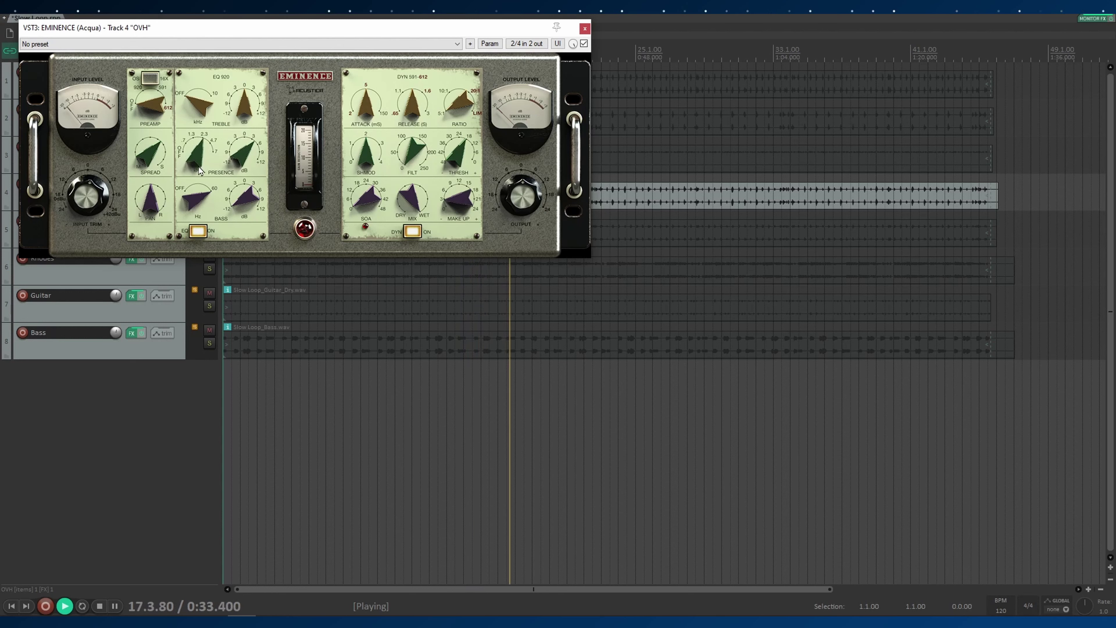
left_click_drag(246, 147, 247, 170)
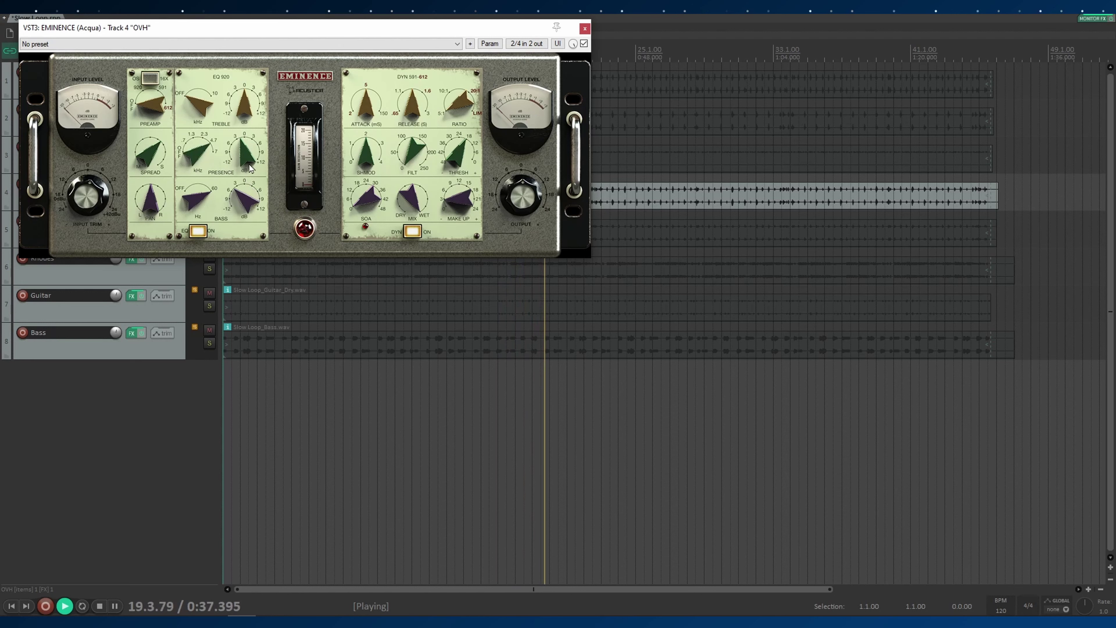
left_click_drag(241, 210, 240, 205)
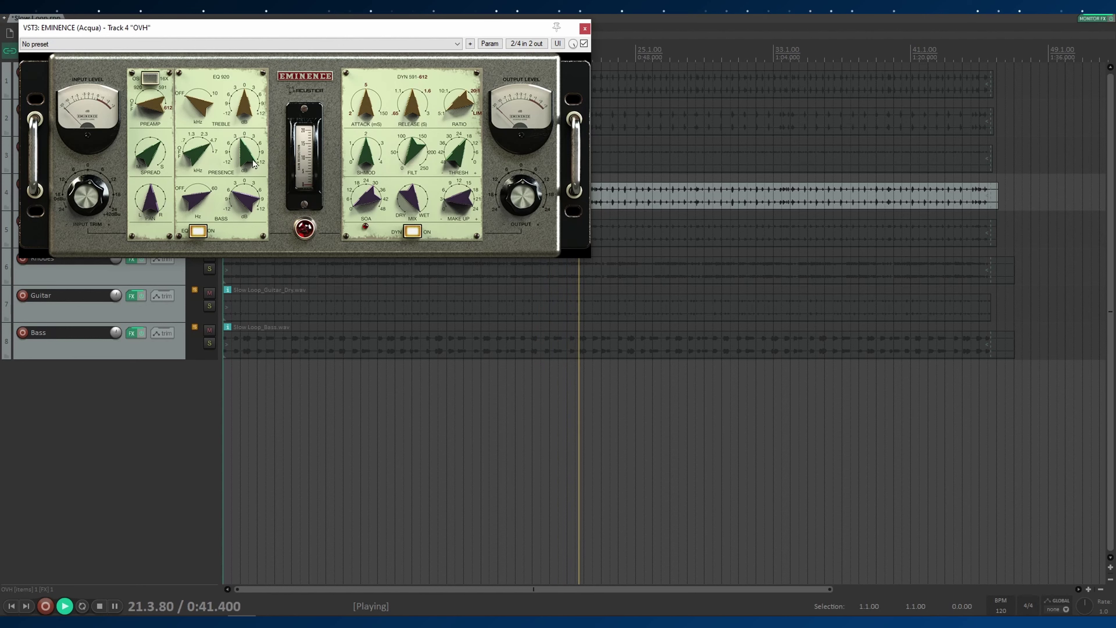
left_click(584, 30)
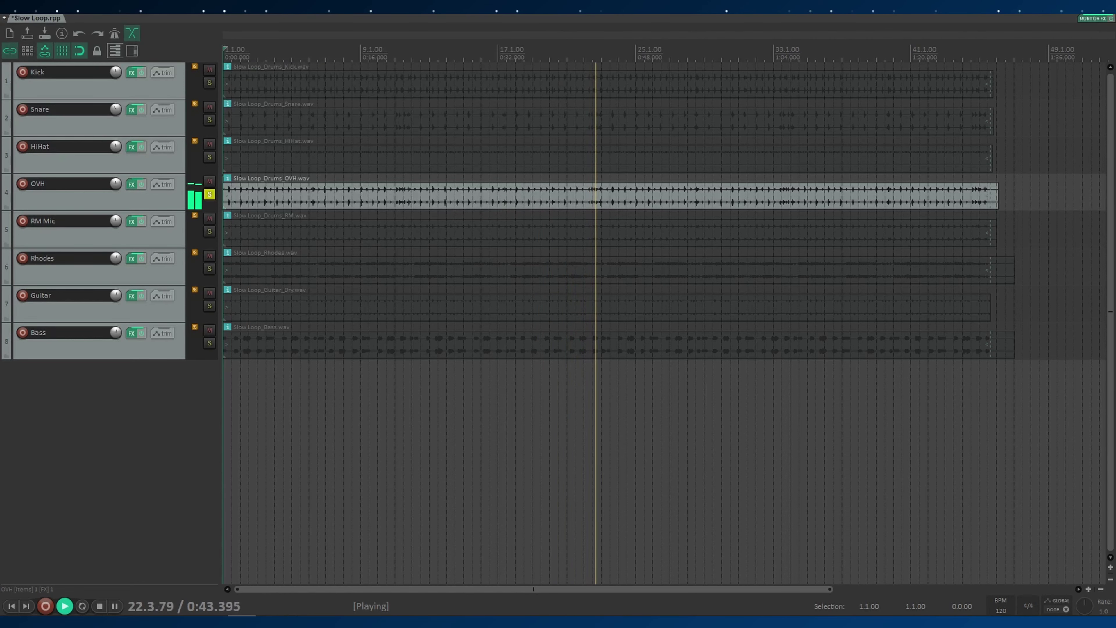
- Unsolo the OVH track and compare the mix with all effects bypassed and enabled, and with only the Snare's effects bypassed
key("ctrl+a")
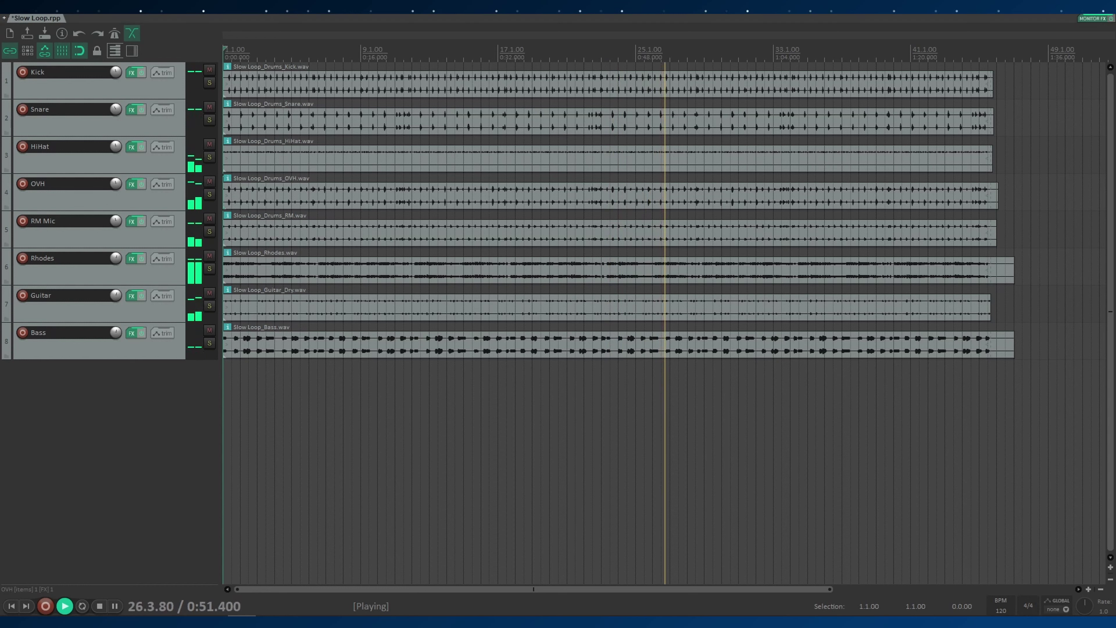
key("b")
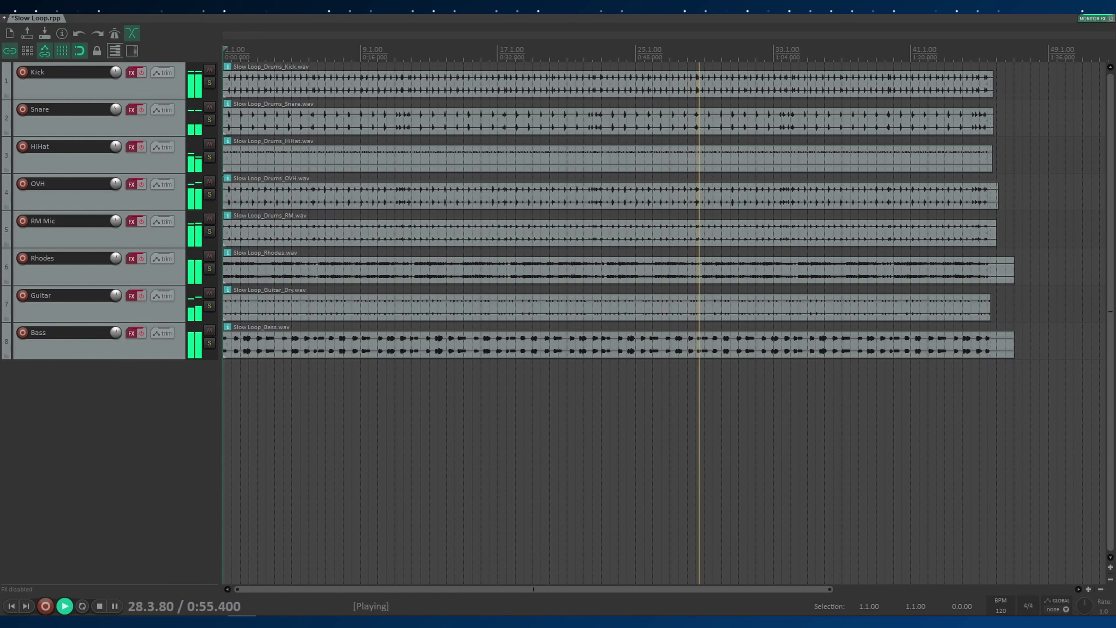
key("b")
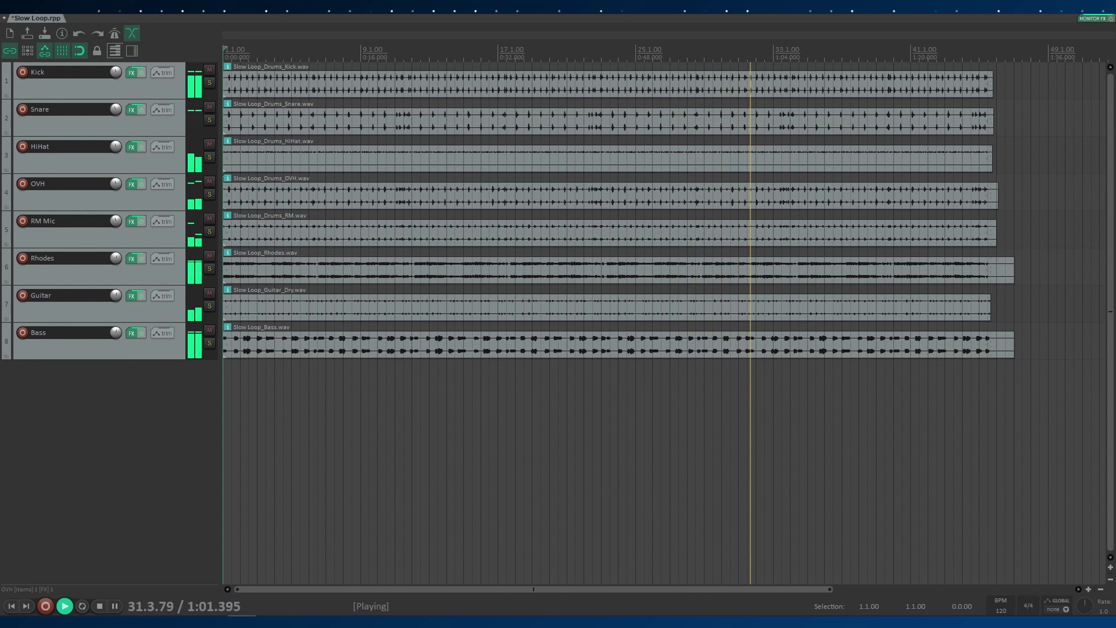
left_click(141, 109)
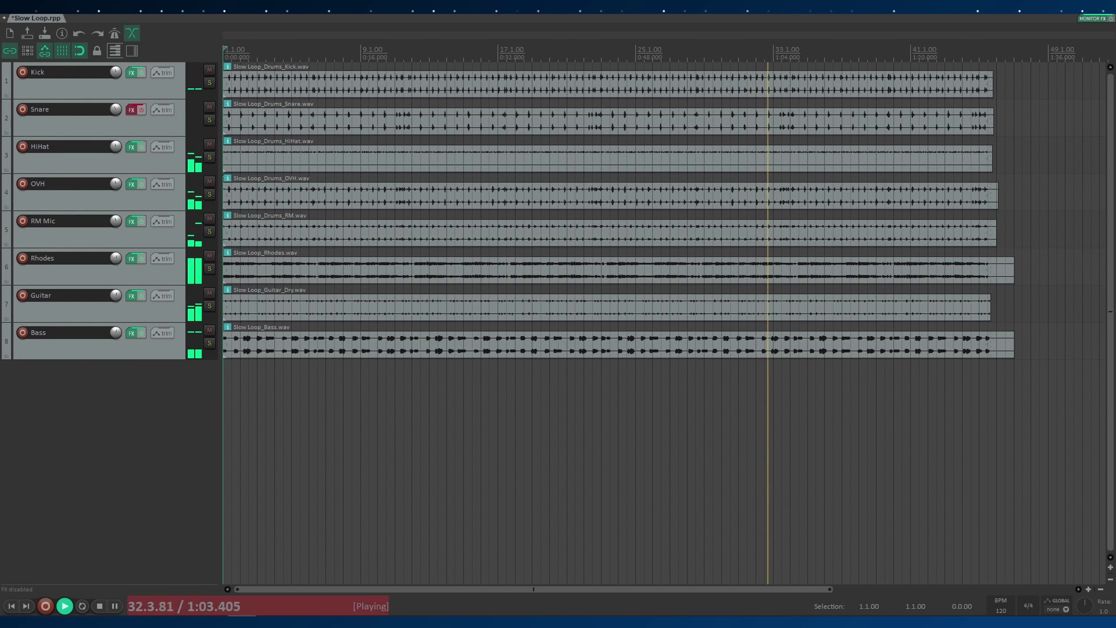
left_click(141, 110)
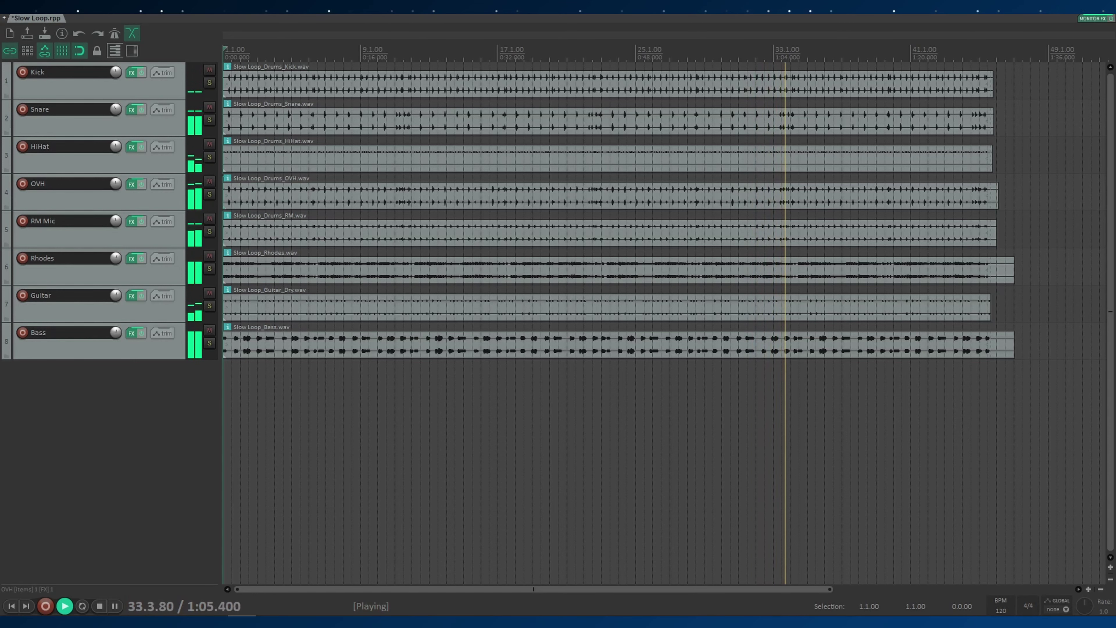
- Adjust the OVH compressor's threshold and make-up gain in EMINENCE, soloing the track and checking the level against bypass
left_click(131, 184)
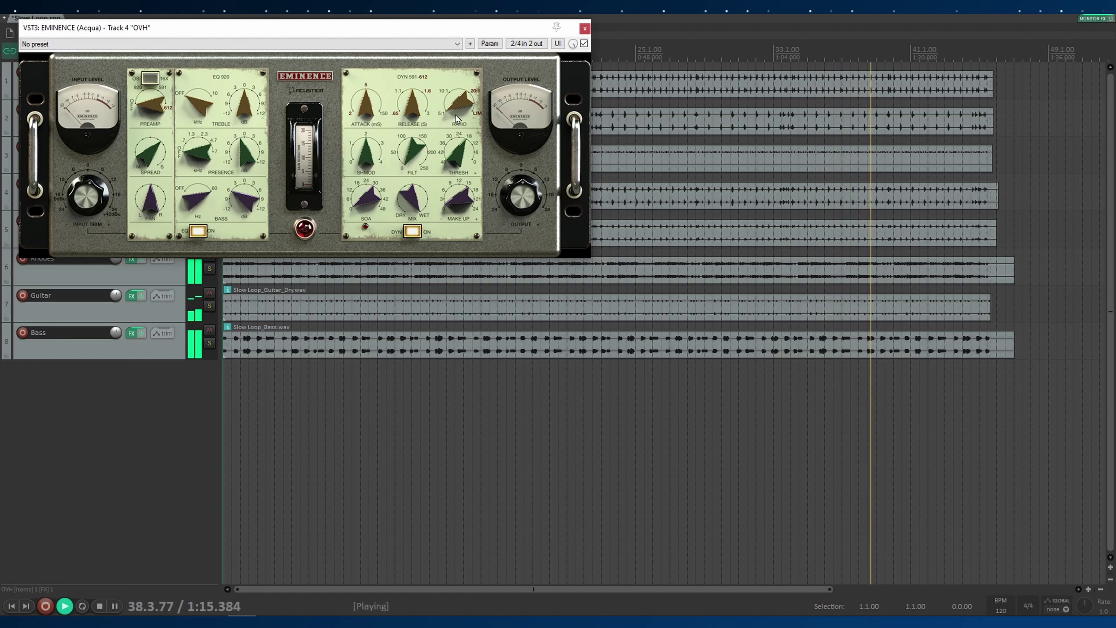
left_click_drag(459, 153, 459, 134)
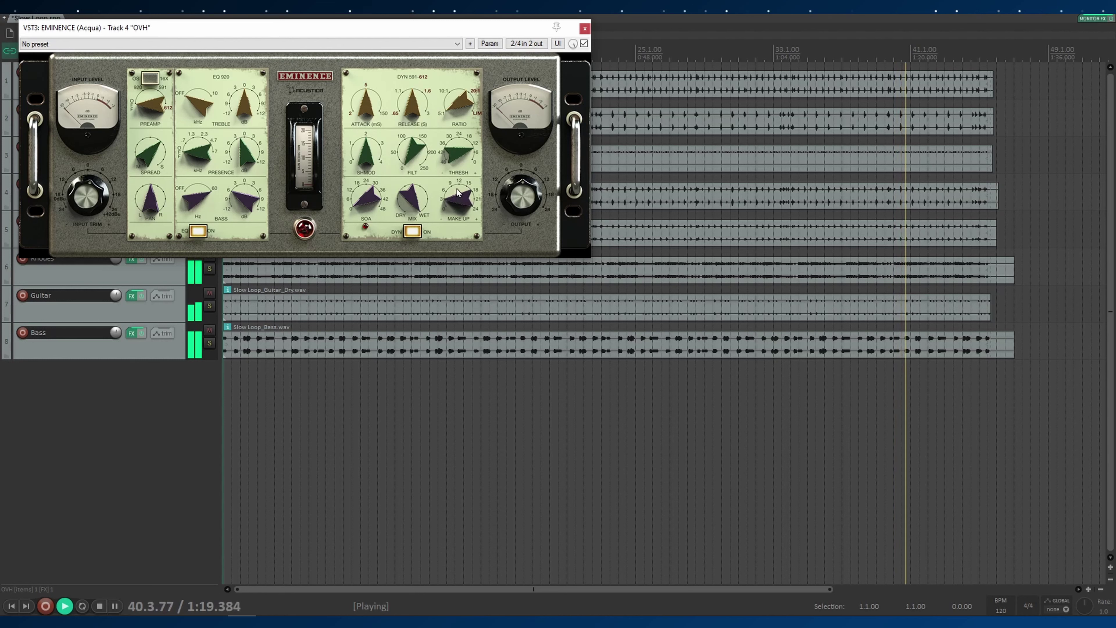
left_click(583, 43)
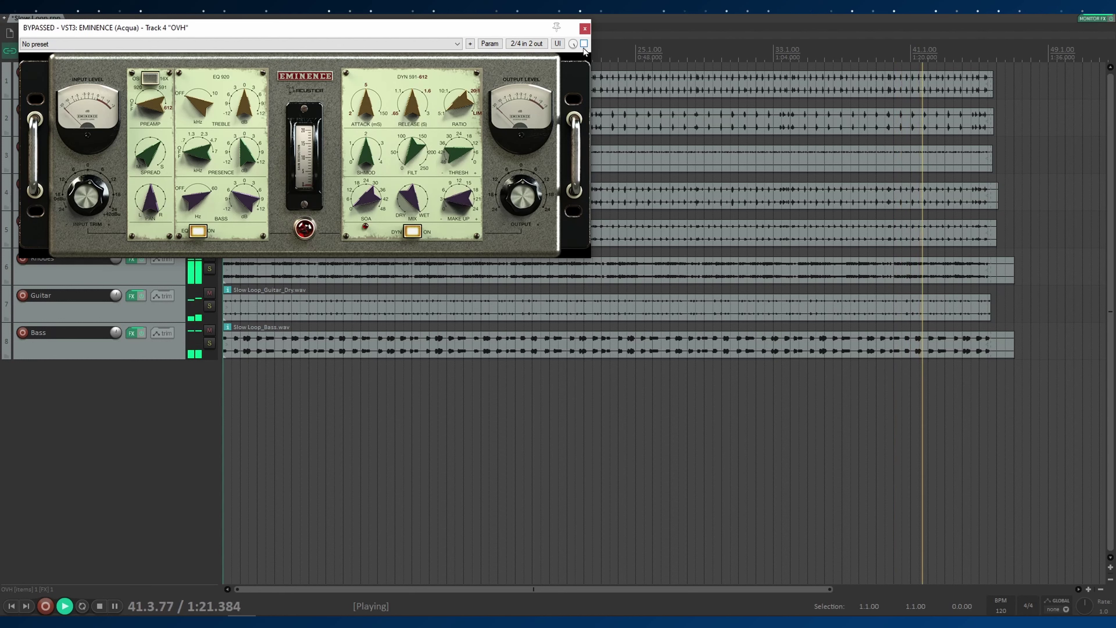
key("F6")
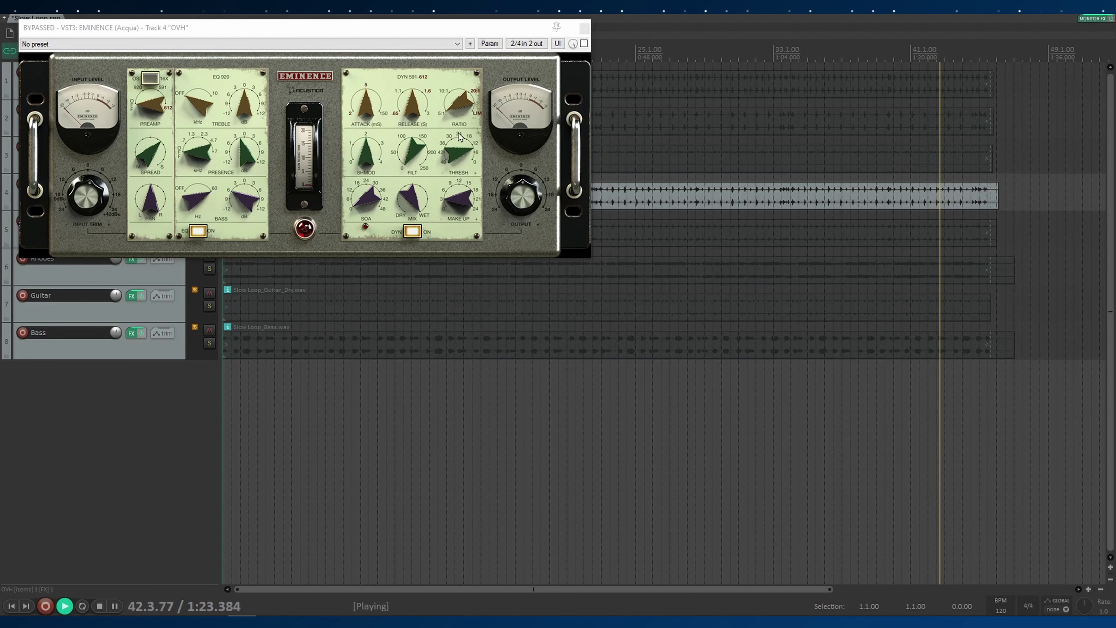
left_click(584, 43)
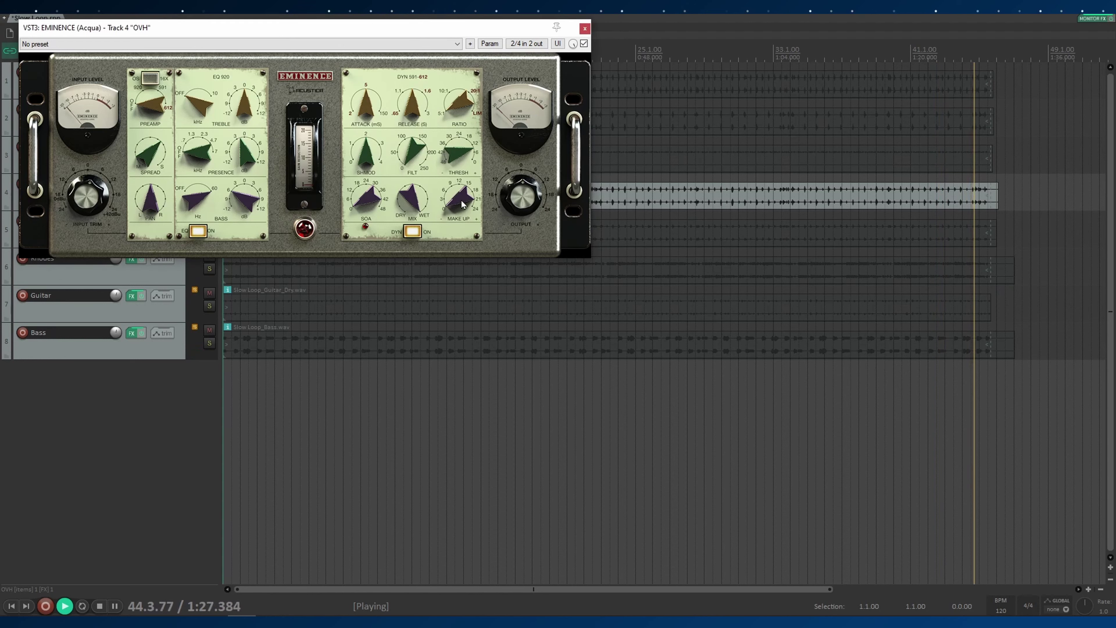
left_click_drag(454, 163, 455, 220)
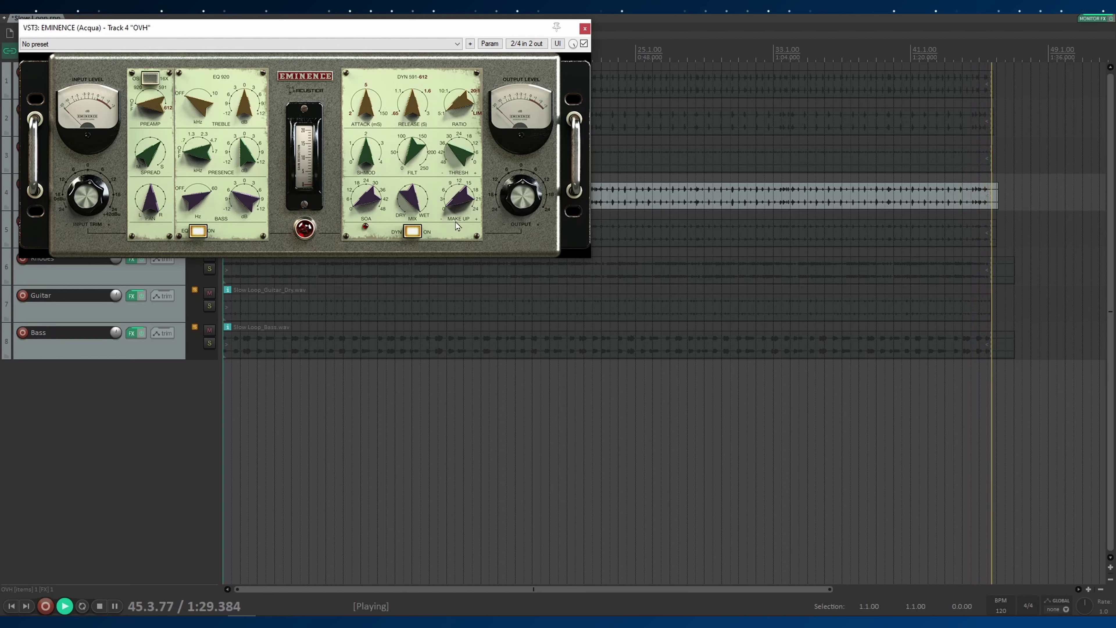
- Restart playback and adjust the OVH compressor's threshold, SHMOD, filter, ratio, attack, release and SOA
key("space")
key("space")
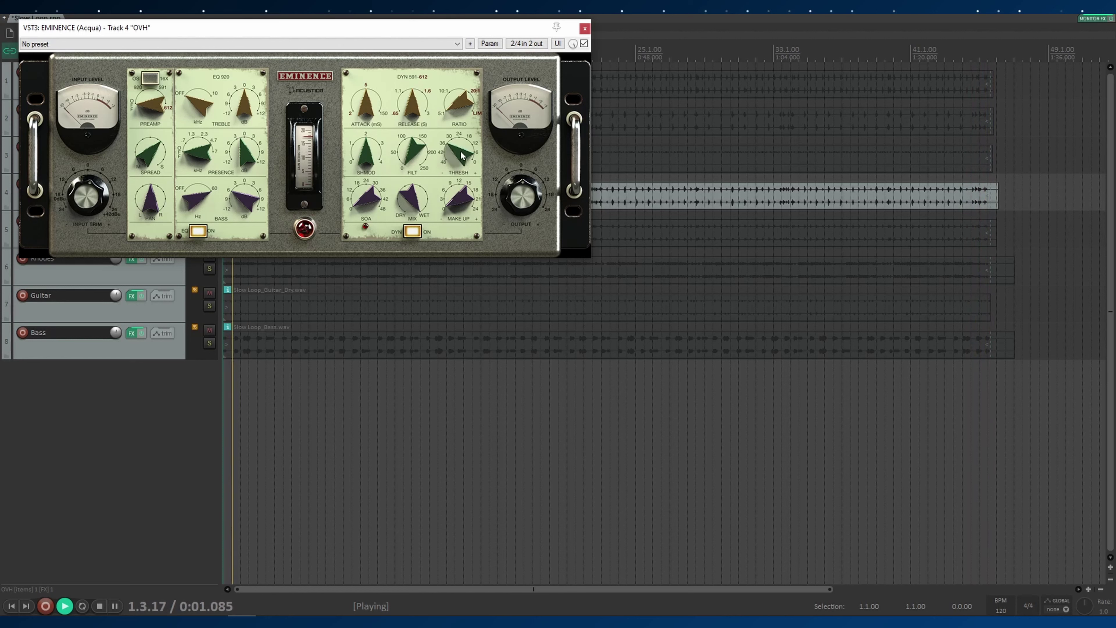
left_click_drag(460, 147, 467, 88)
left_click_drag(386, 143, 369, 119)
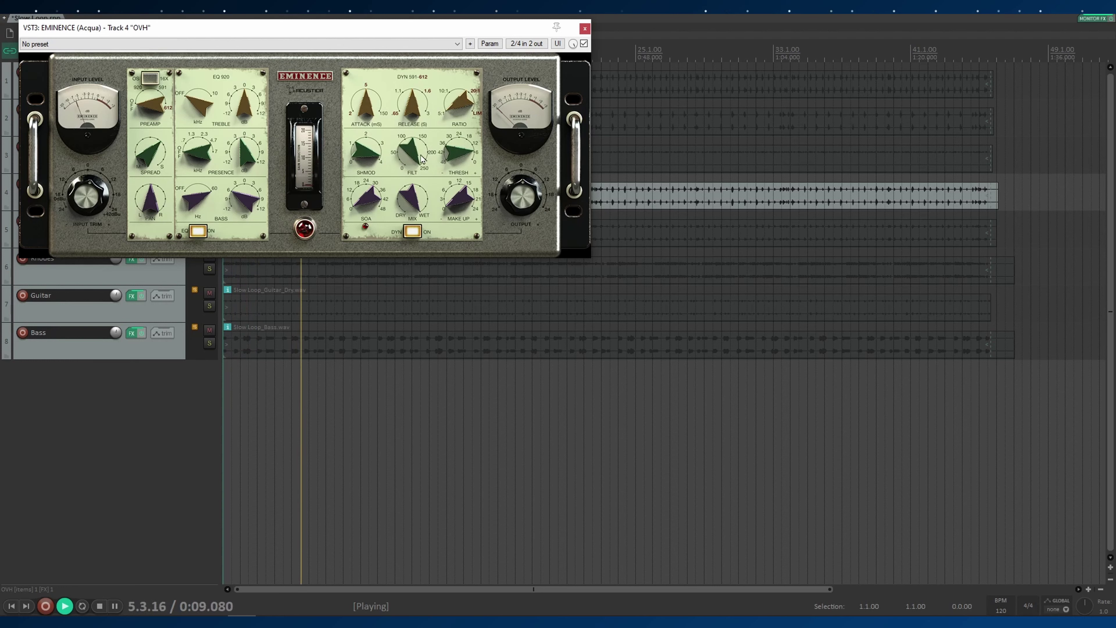
left_click_drag(434, 112, 460, 86)
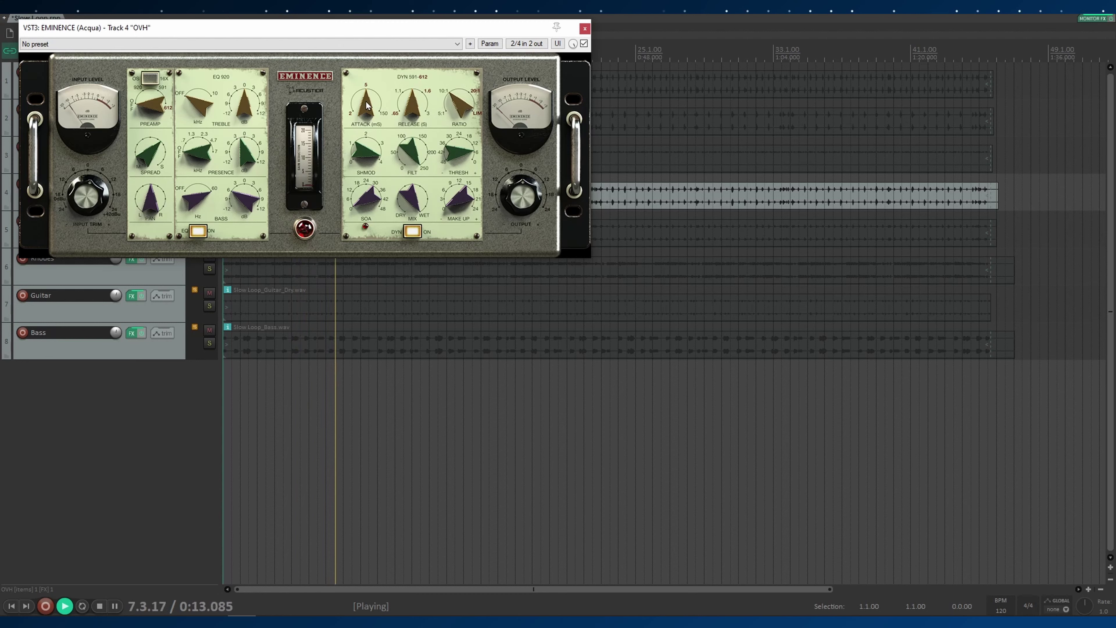
left_click_drag(366, 105, 417, 72)
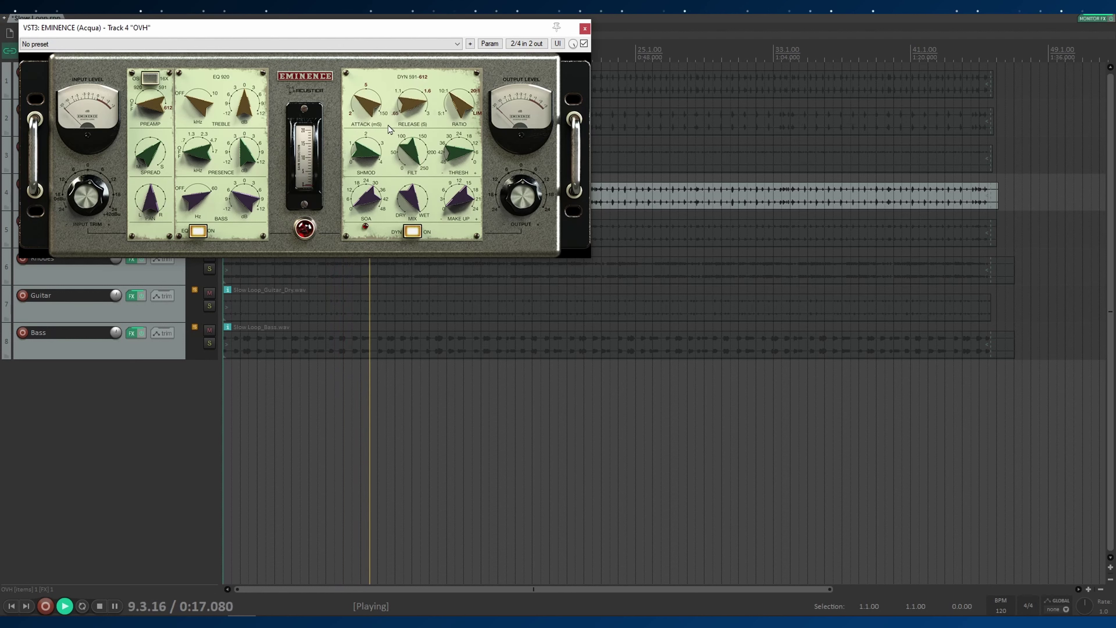
left_click_drag(384, 114, 365, 98)
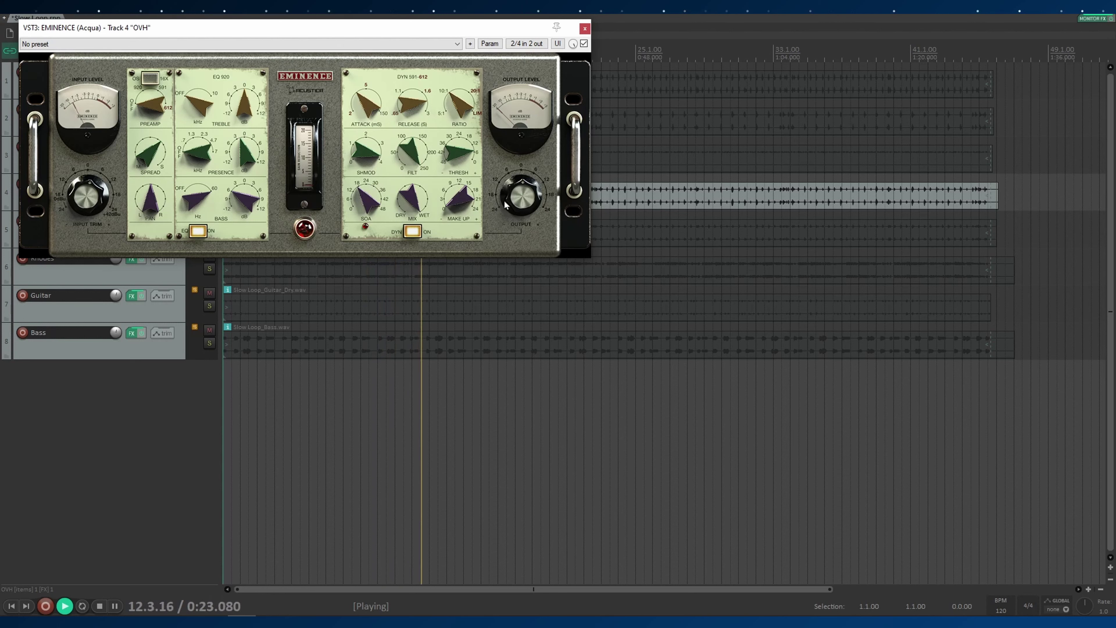
- Compare the soloed OVH track with EMINENCE bypassed and enabled, leaving it enabled and closing its window
left_click(585, 44)
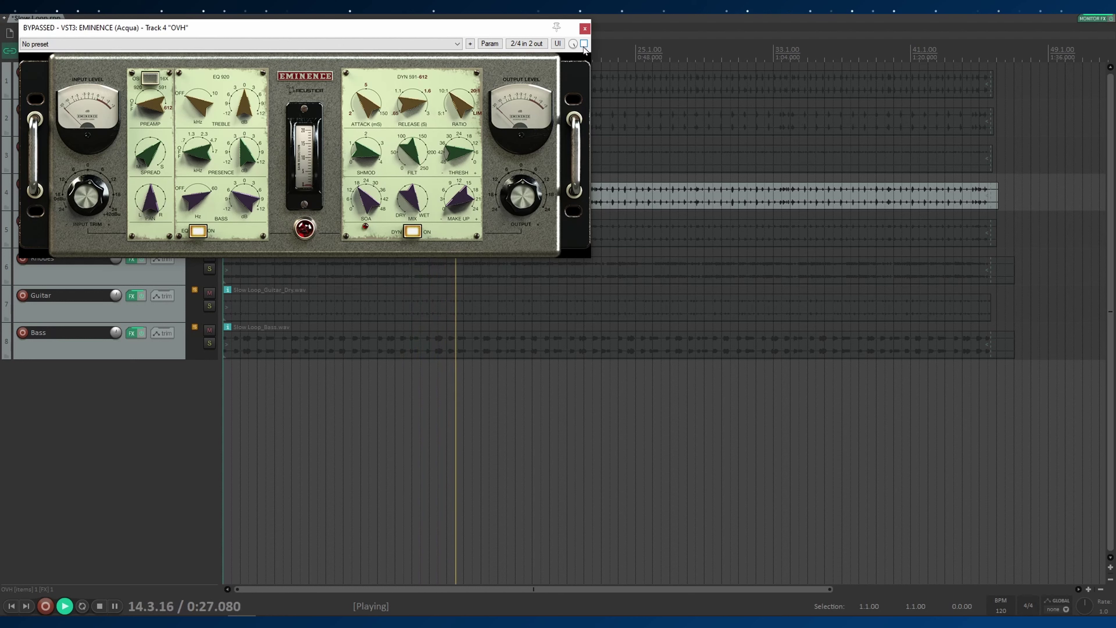
left_click(584, 44)
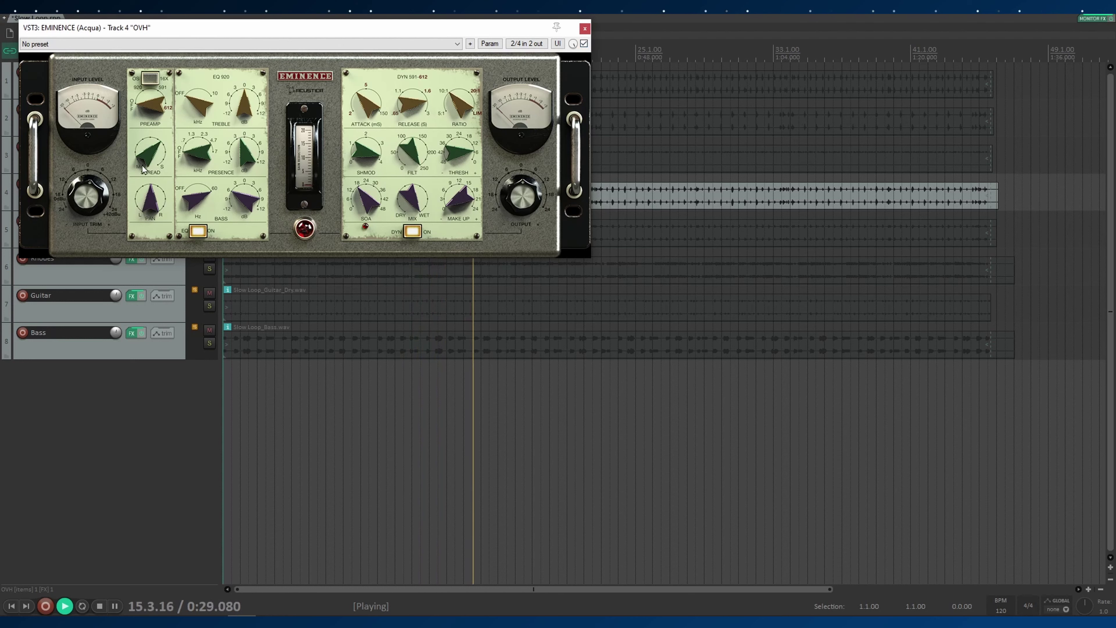
left_click(585, 28)
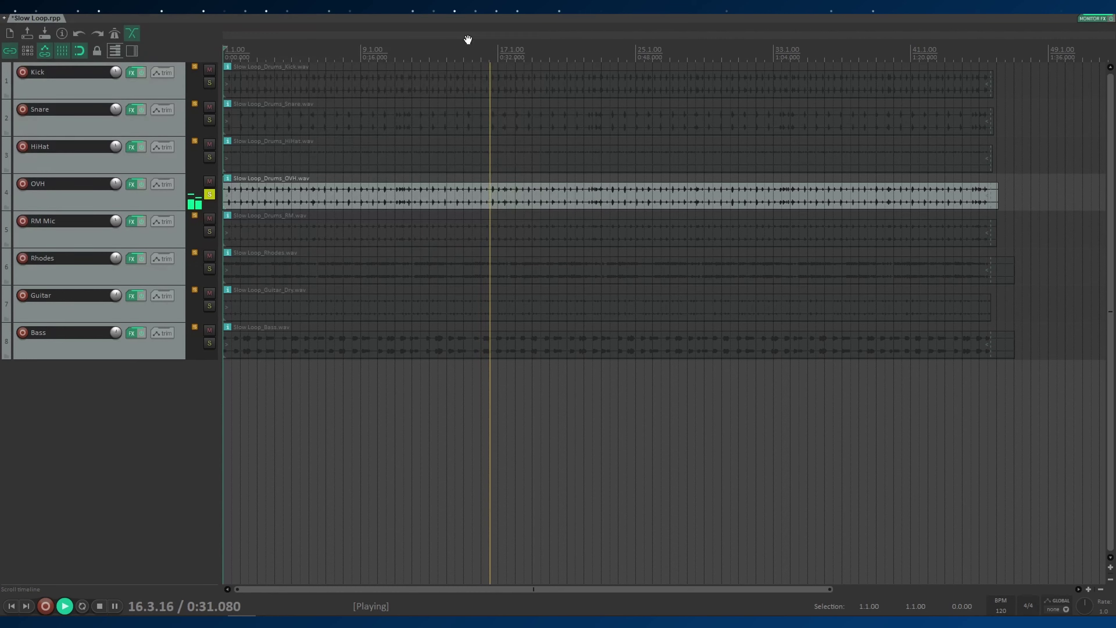
- Unsolo the OVH track and compare the full mix with OVH muted and unmuted, leaving it unmuted
left_click(210, 194)
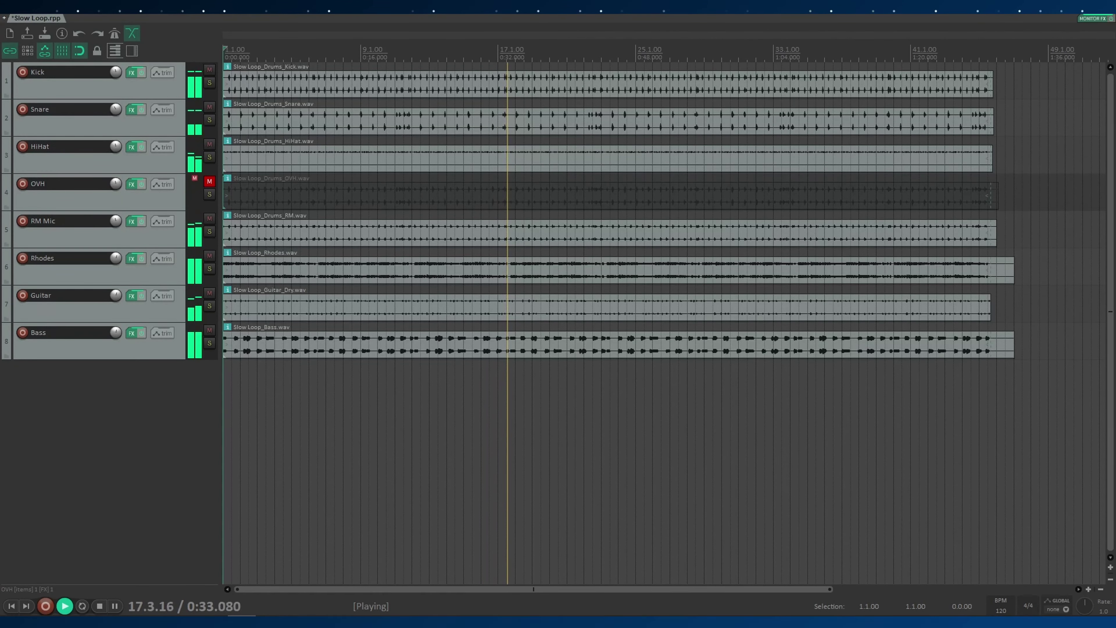
left_click(209, 181)
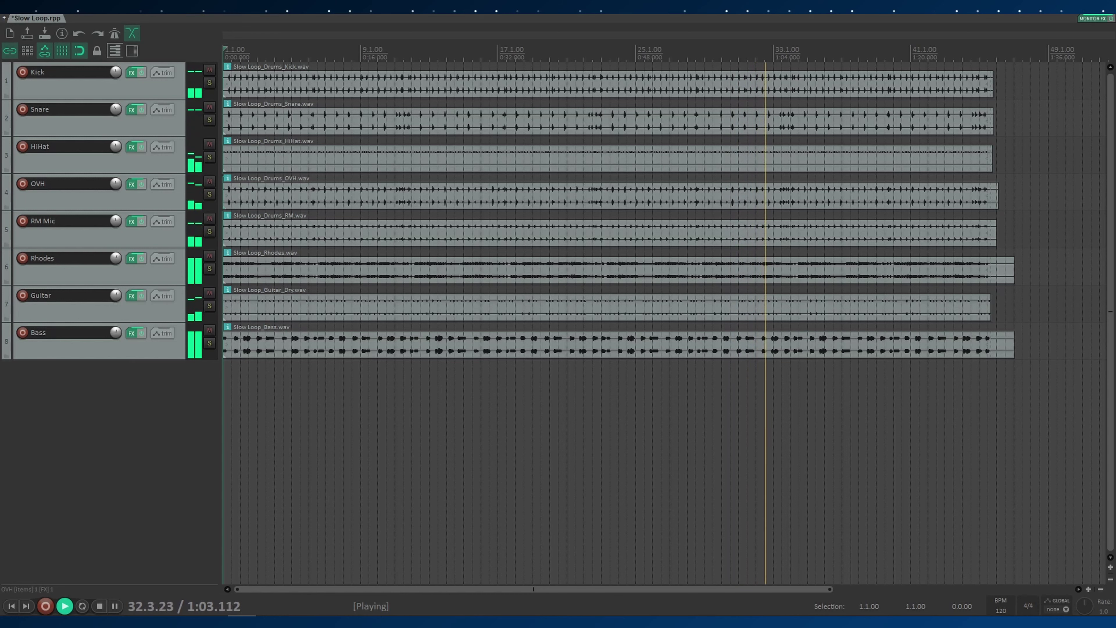
- Engage and boost the Guitar's treble band in EMINENCE, try the preamp and reset the spread, and compare the track with EMINENCE bypassed
left_click(132, 295)
left_click_drag(241, 31, 304, 43)
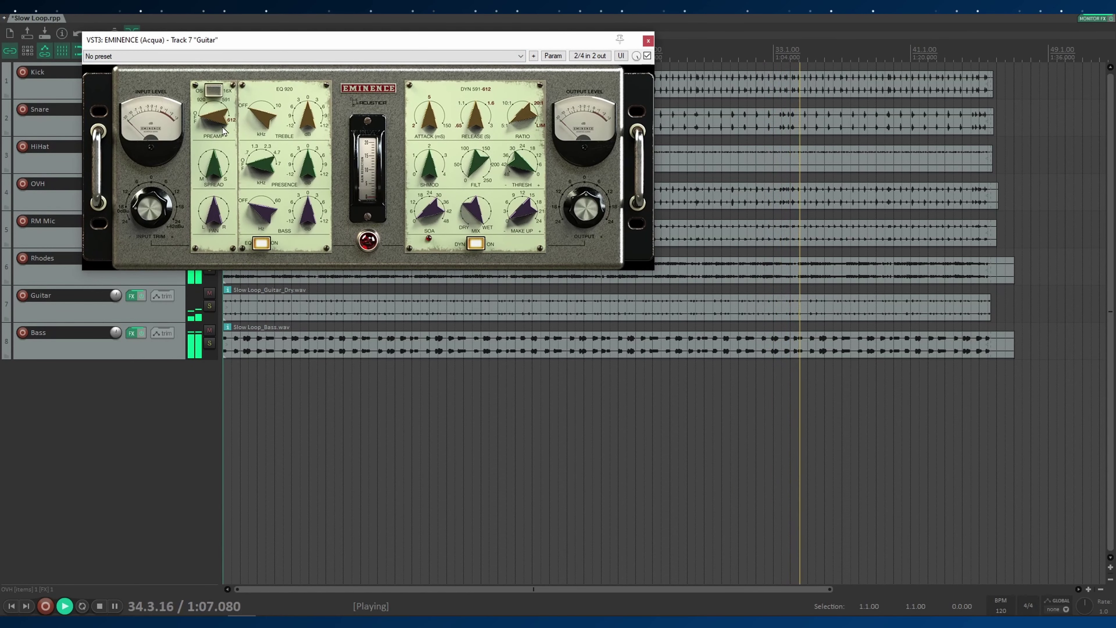
left_click_drag(219, 121, 219, 99)
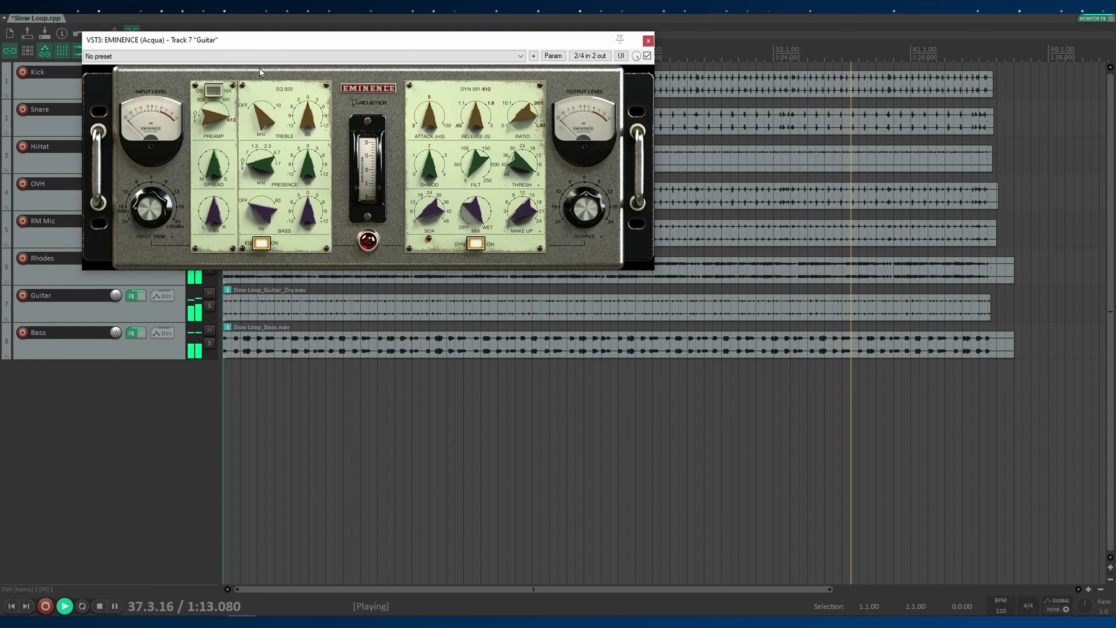
left_click_drag(309, 119, 312, 70)
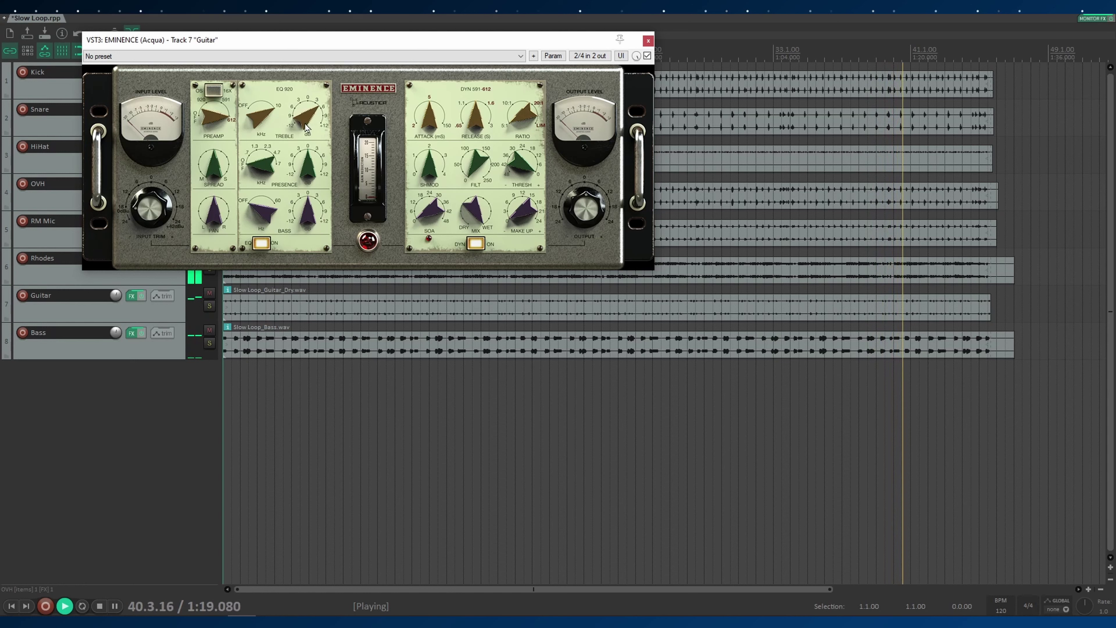
left_click_drag(209, 165, 216, 184)
double_click(216, 164)
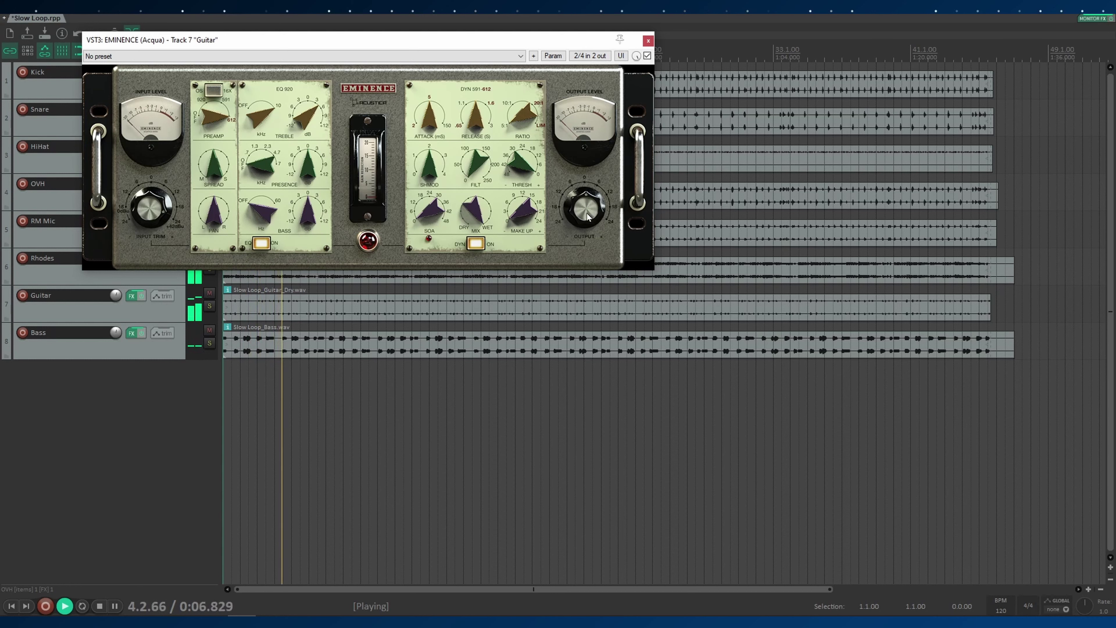
left_click(647, 55)
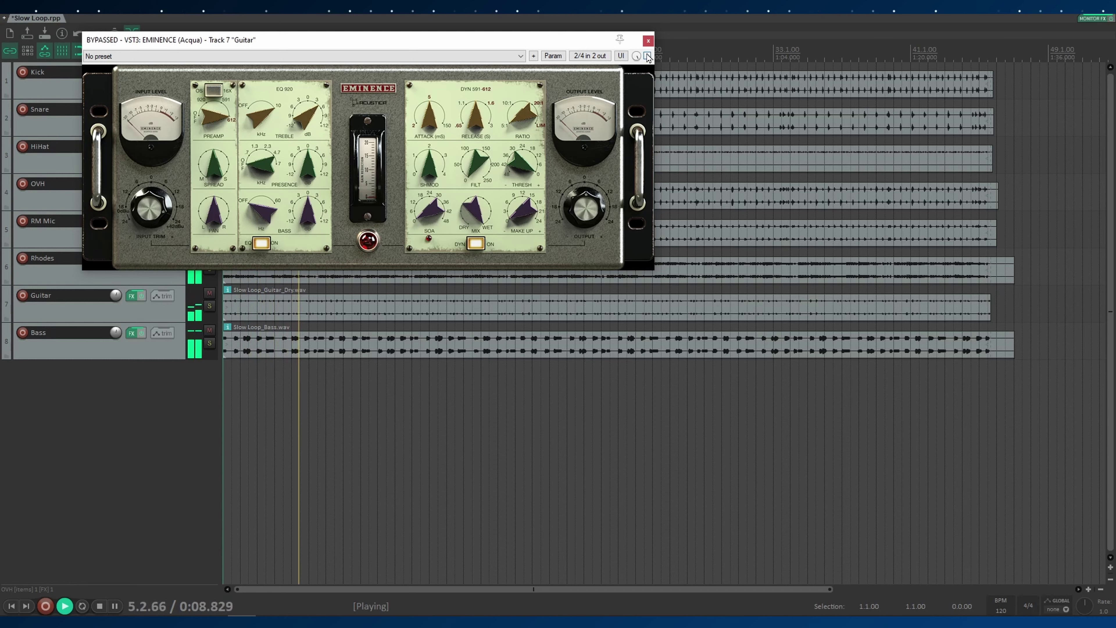
left_click(647, 56)
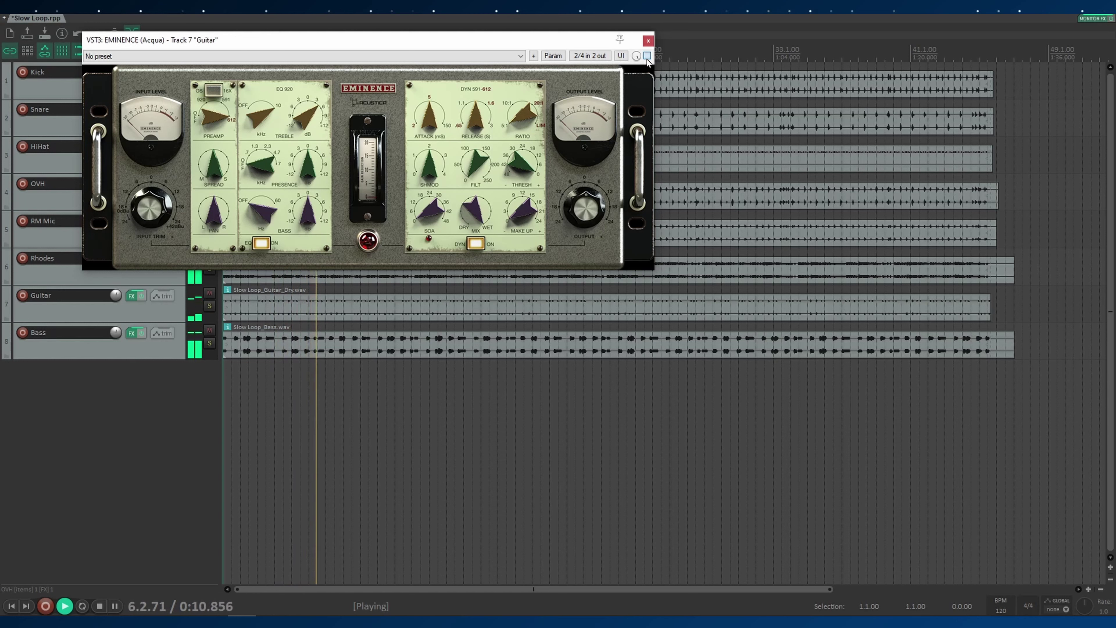
- Boost the Guitar's treble gain further, adjust its compressor's attack, release and threshold, and close the EMINENCE window
mouse_move(304, 111)
left_mouse_down()
mouse_move(314, 82)
mouse_move(312, 119)
left_mouse_up()
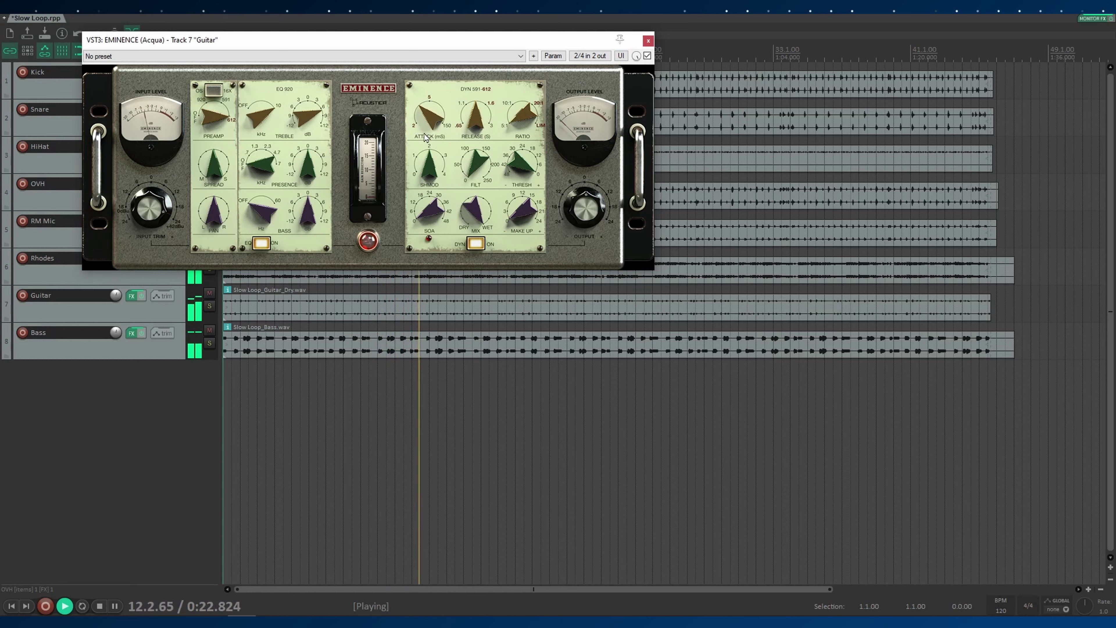
left_click_drag(483, 113, 485, 98)
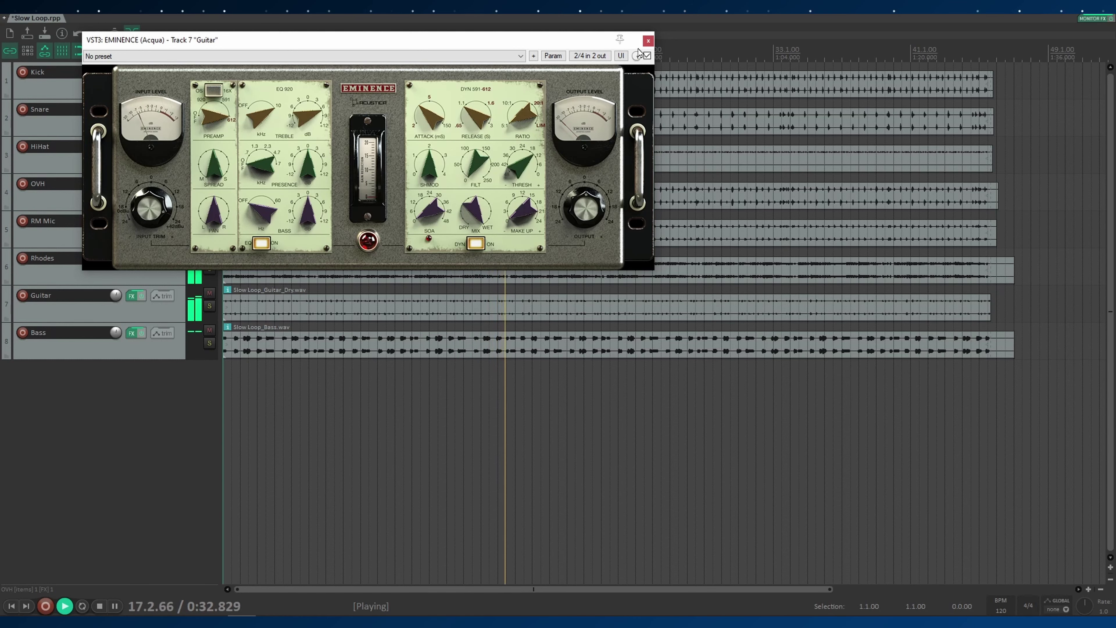
left_click(648, 41)
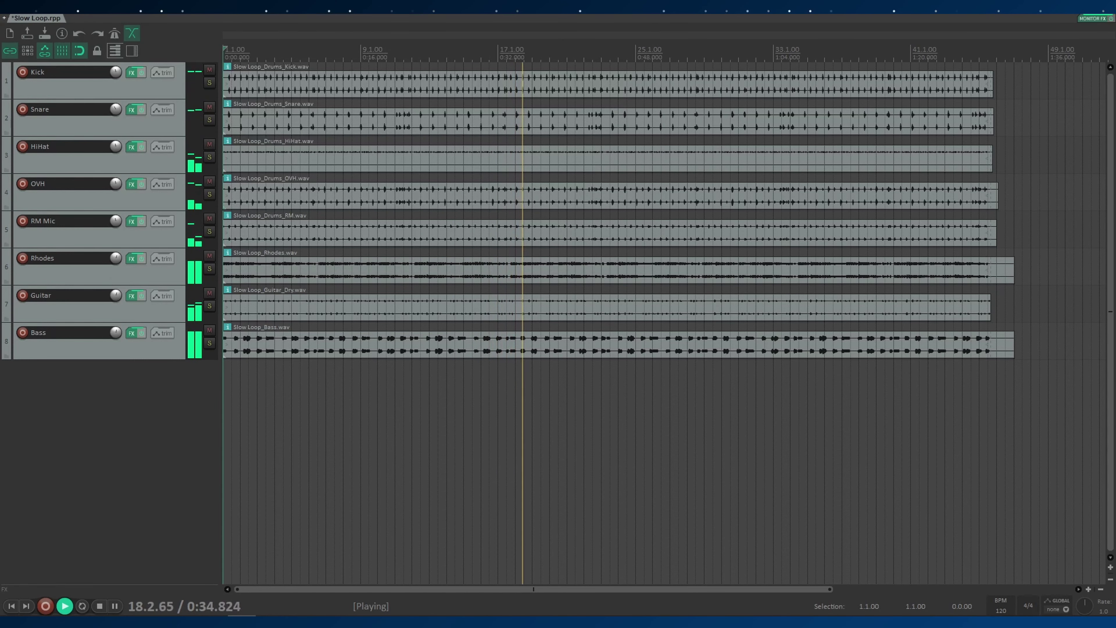
- In EMINENCE on the Rhodes track, engage the bass band and cut its gain, adjust the preamp, and close the window
left_click(132, 258)
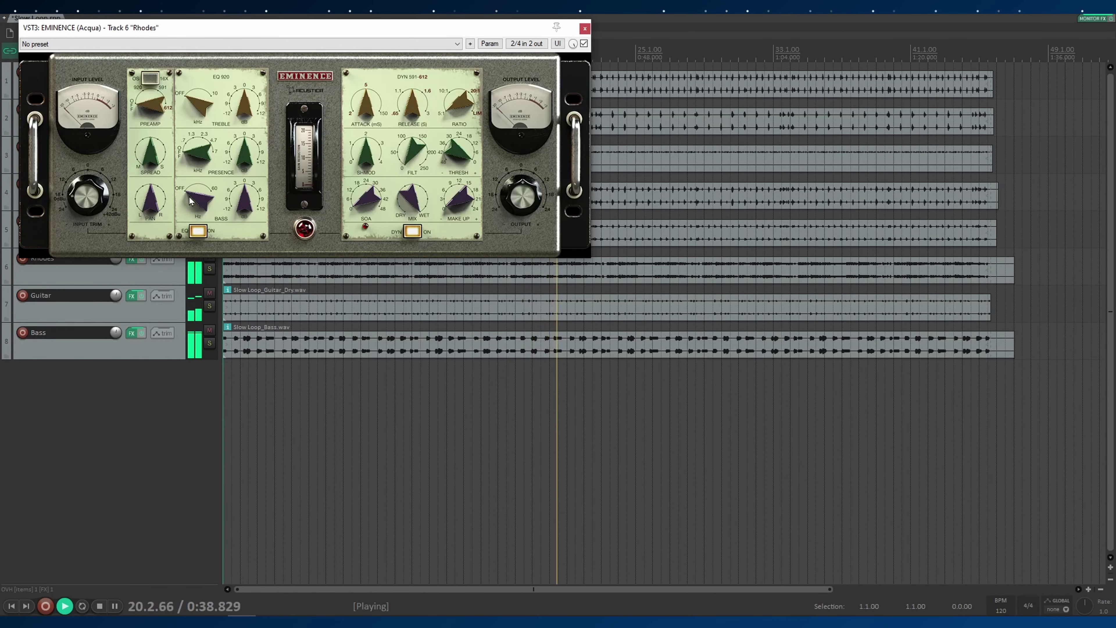
left_click_drag(189, 200, 248, 253)
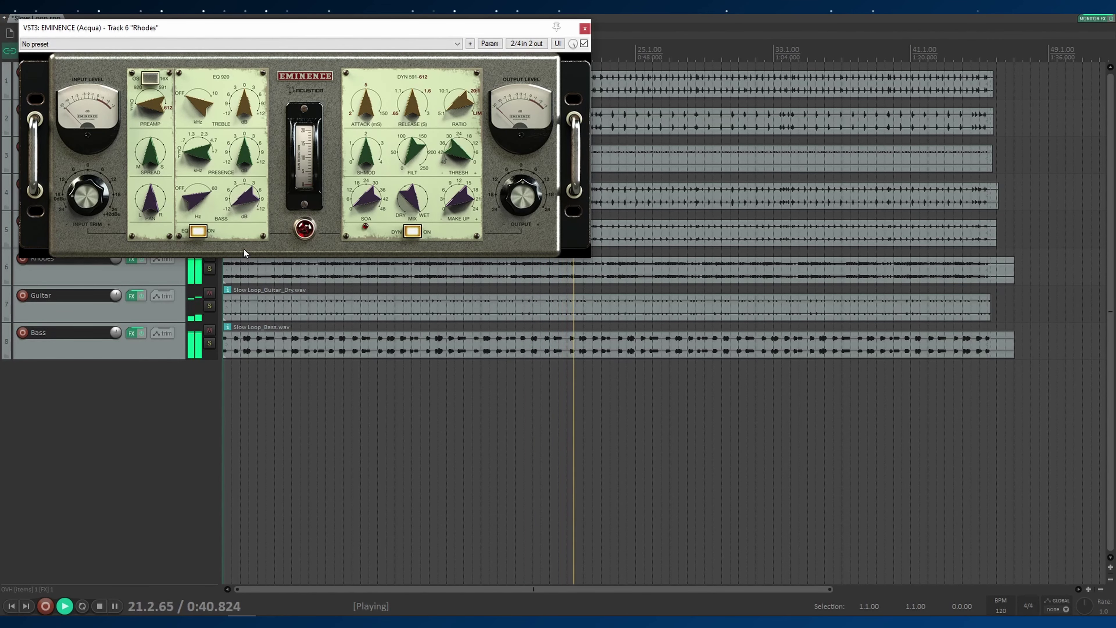
left_click_drag(240, 203, 244, 192)
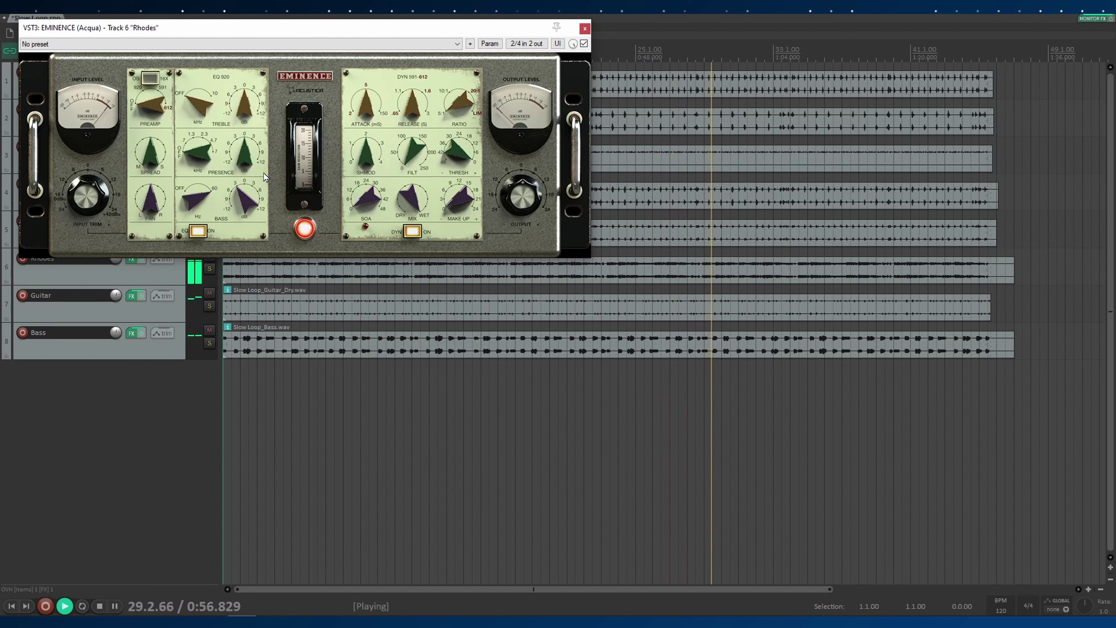
left_click_drag(150, 106, 144, 53)
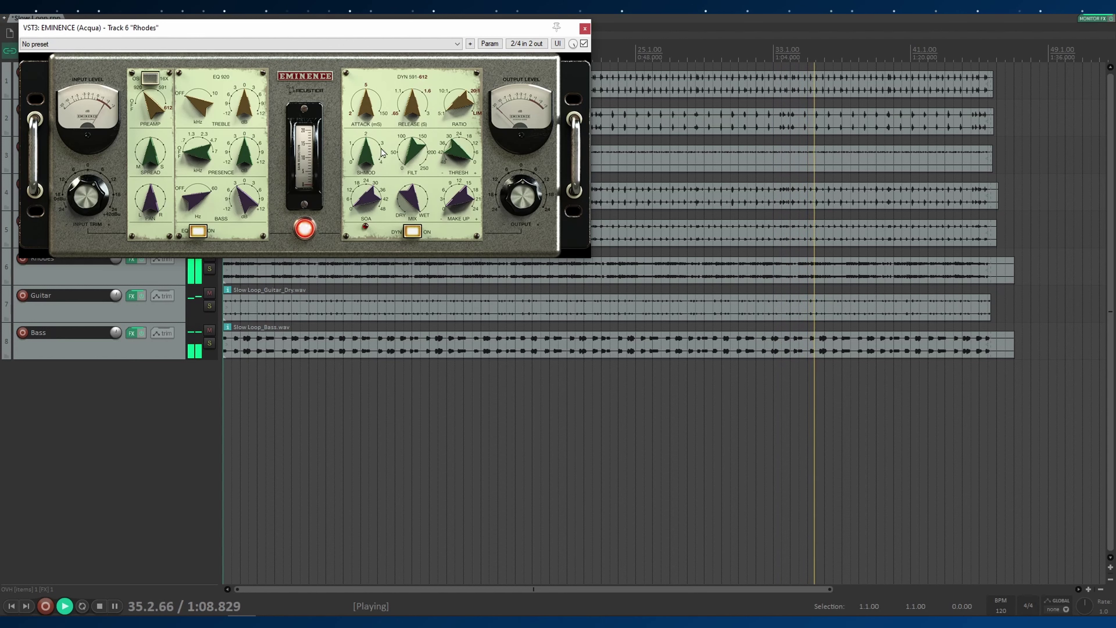
left_click(585, 29)
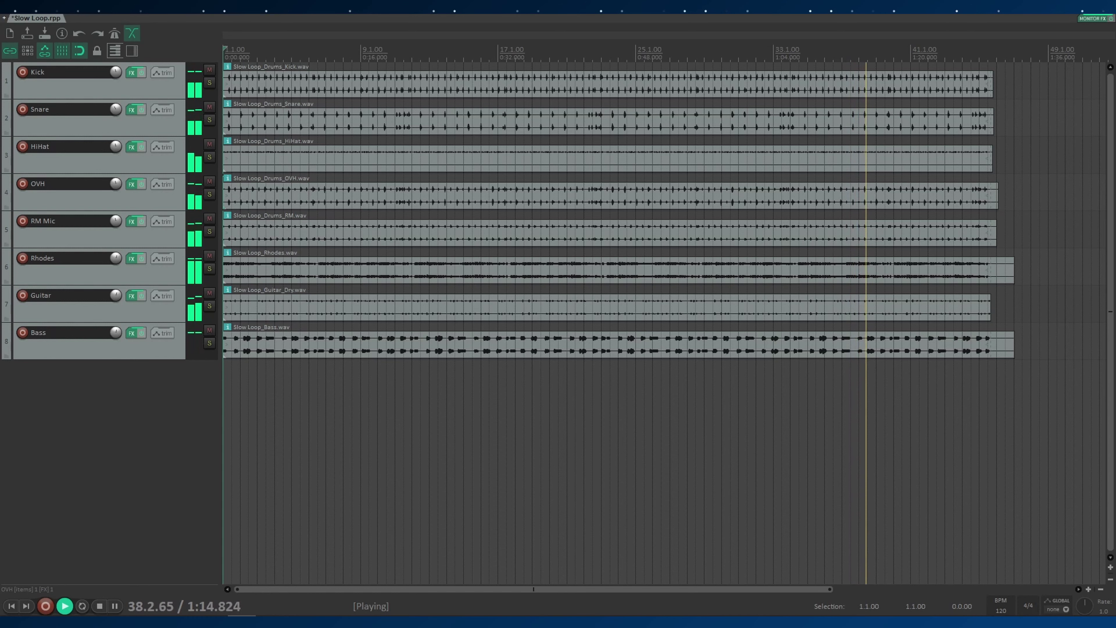
- Open EMINENCE on the Bass track, engage the EQ's bass band and boost its gain slightly
left_click(131, 333)
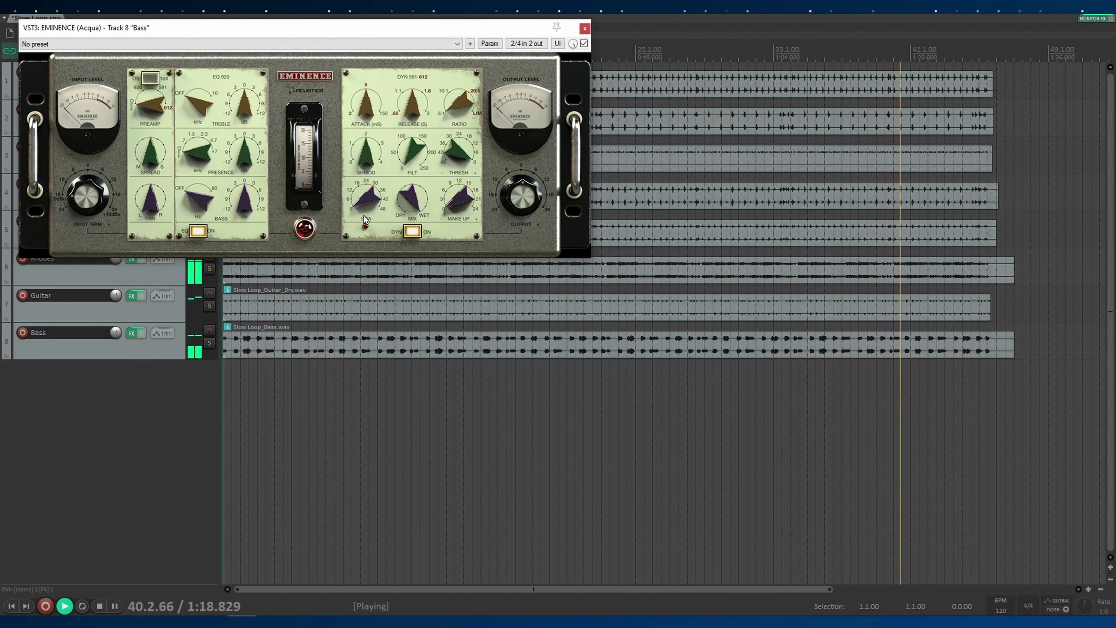
left_click_drag(235, 20, 247, 25)
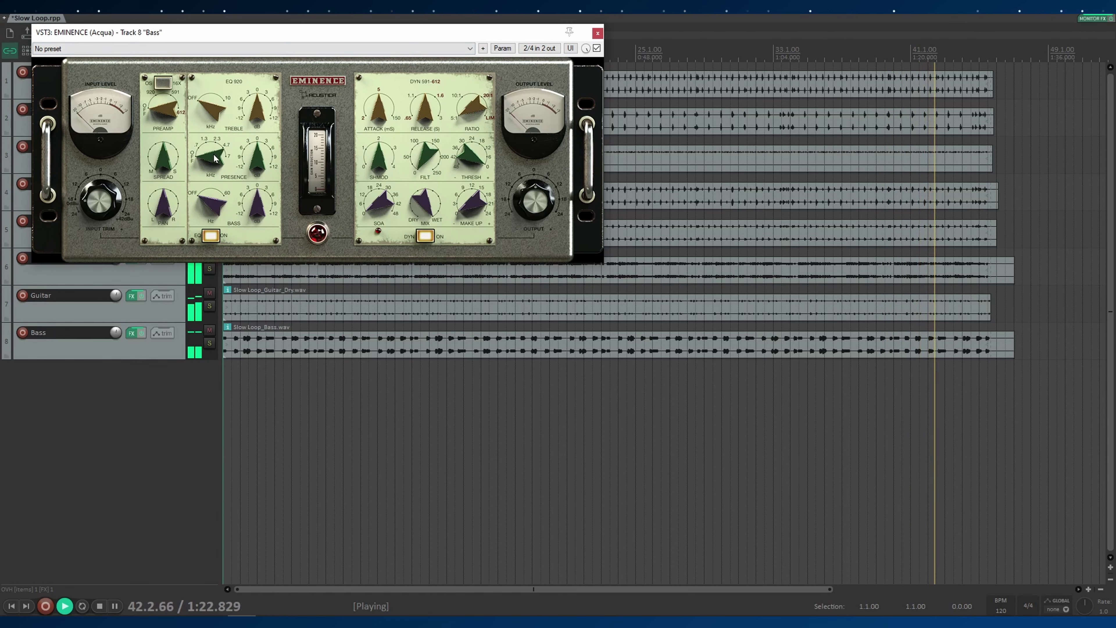
left_click_drag(212, 203, 212, 110)
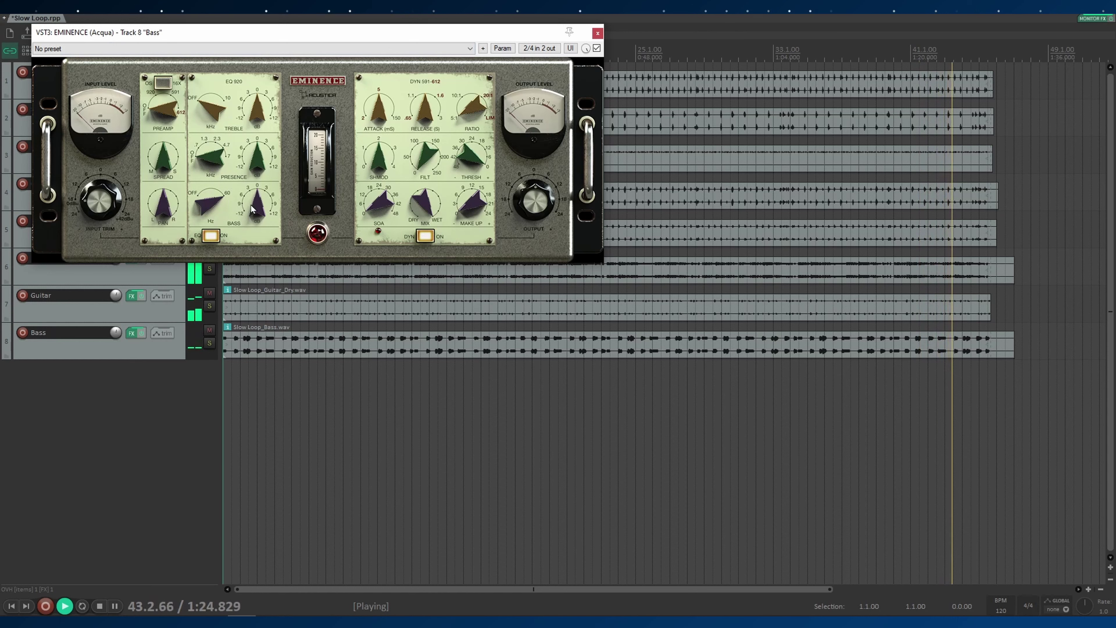
left_click_drag(253, 212, 253, 204)
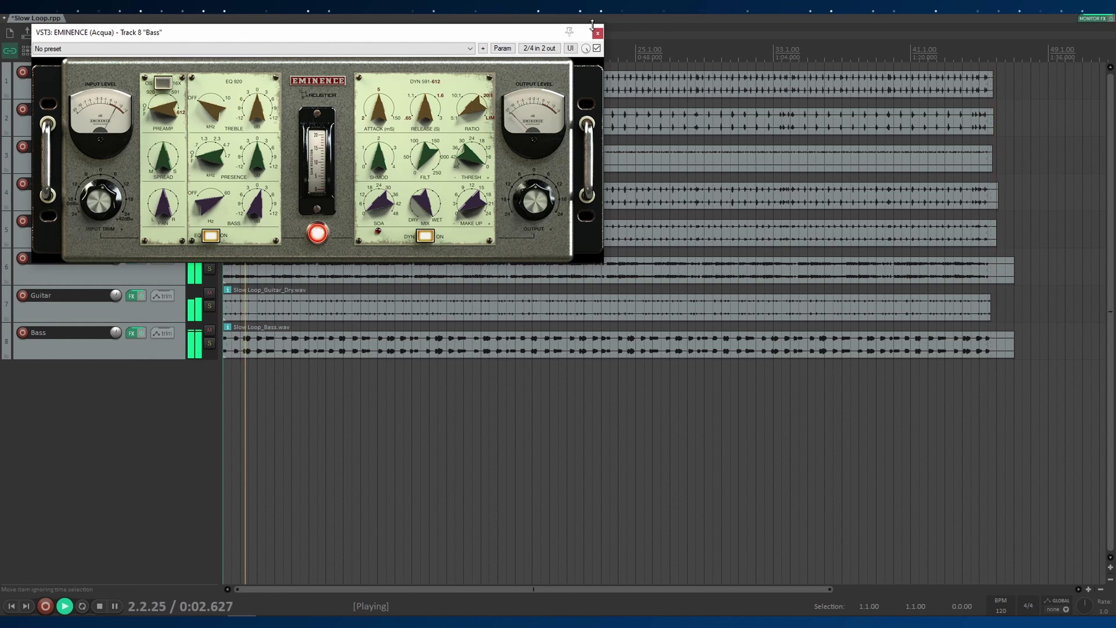
- Adjust the Bass compressor's threshold, attack and release, and compare the track with EMINENCE bypassed and enabled
left_click_drag(456, 158, 466, 189)
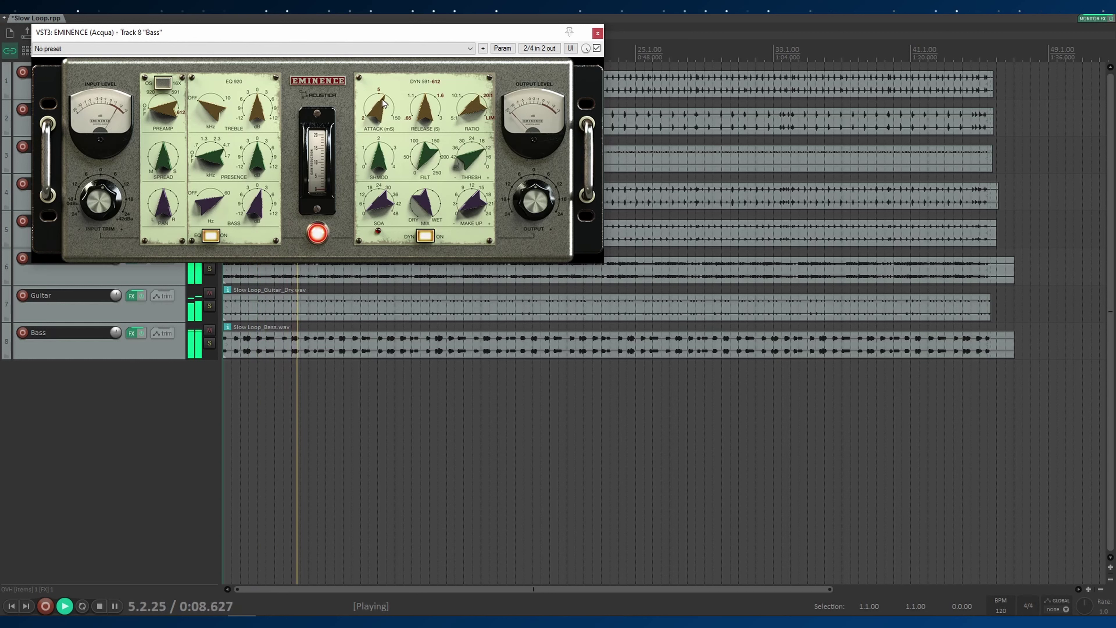
left_click_drag(382, 101, 432, 86)
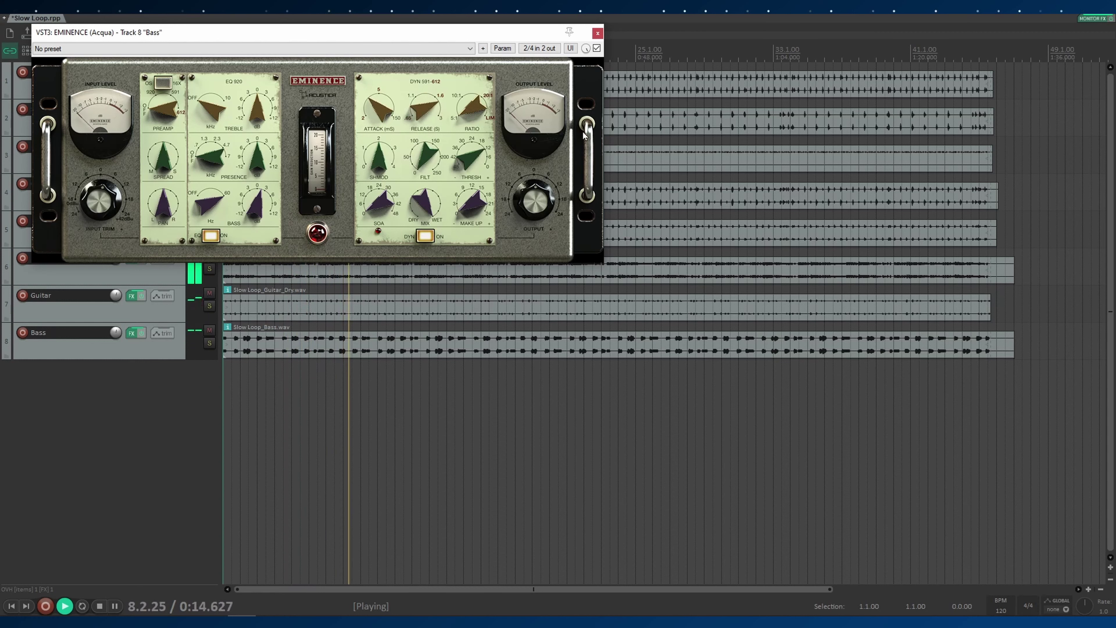
left_click(596, 48)
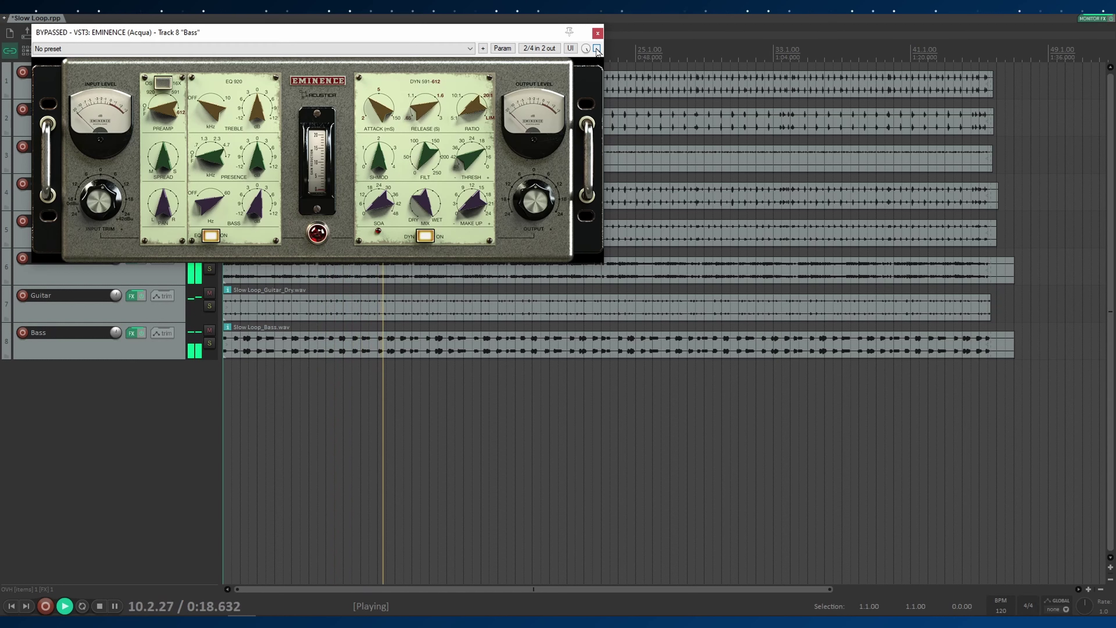
left_click(597, 48)
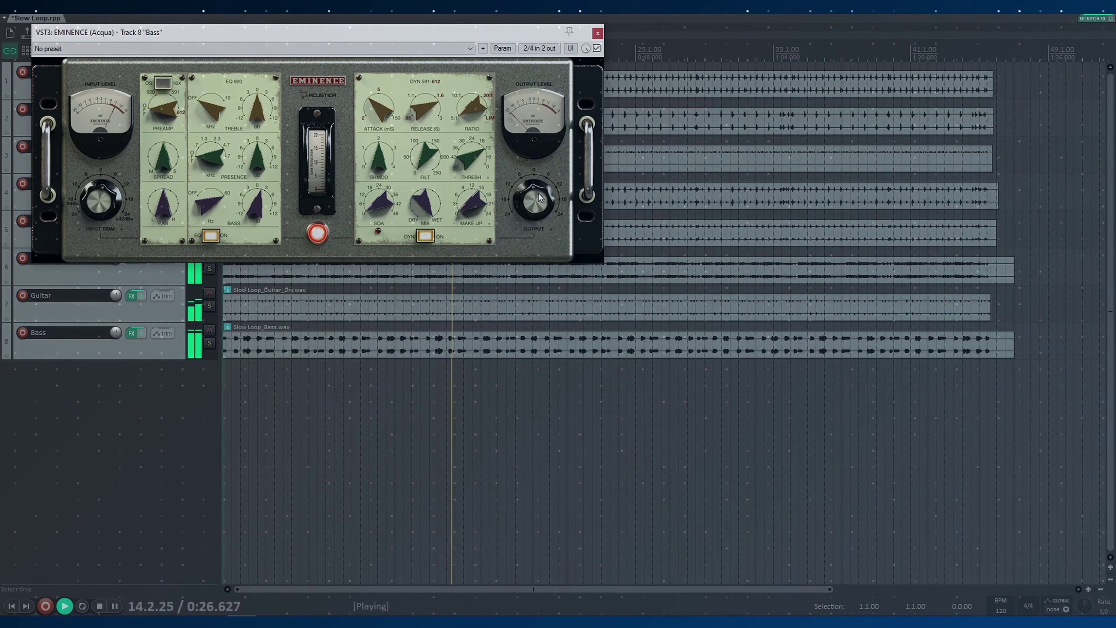
left_click(596, 48)
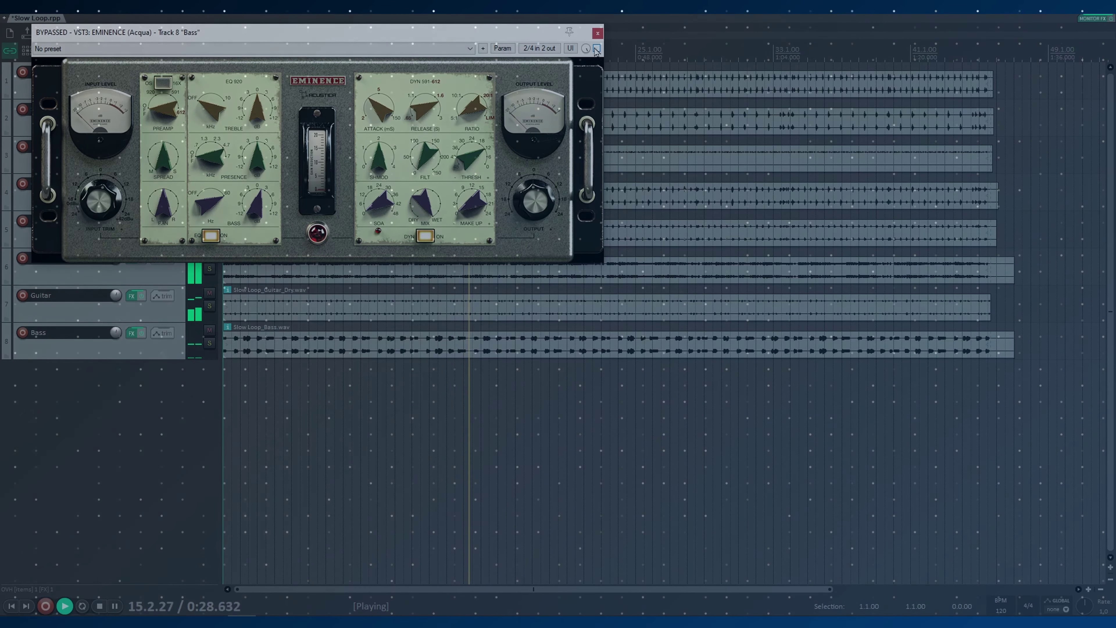